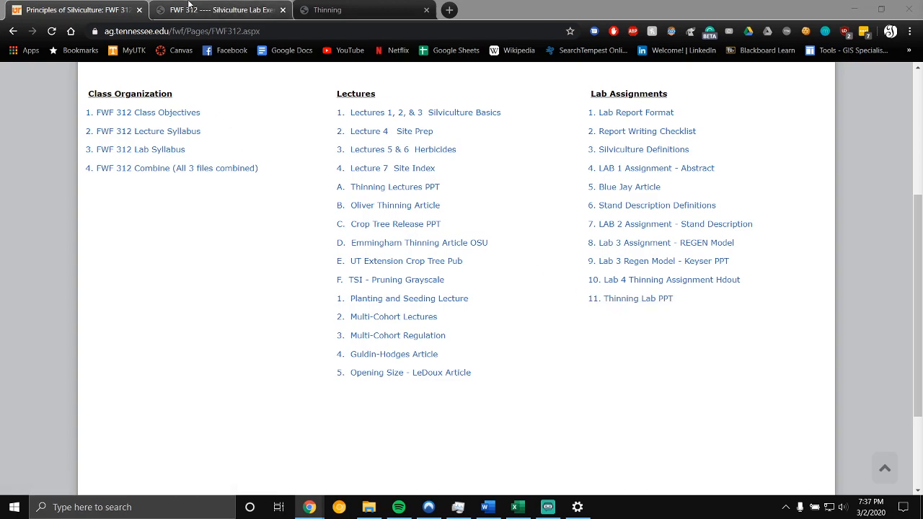
Step: Review the low, free, mechanical or row, and row/combination thinning descriptions on page 3 of the silviculture lab handout
left_click(184, 9)
left_click(418, 238)
scroll(419, 238, "up", 8)
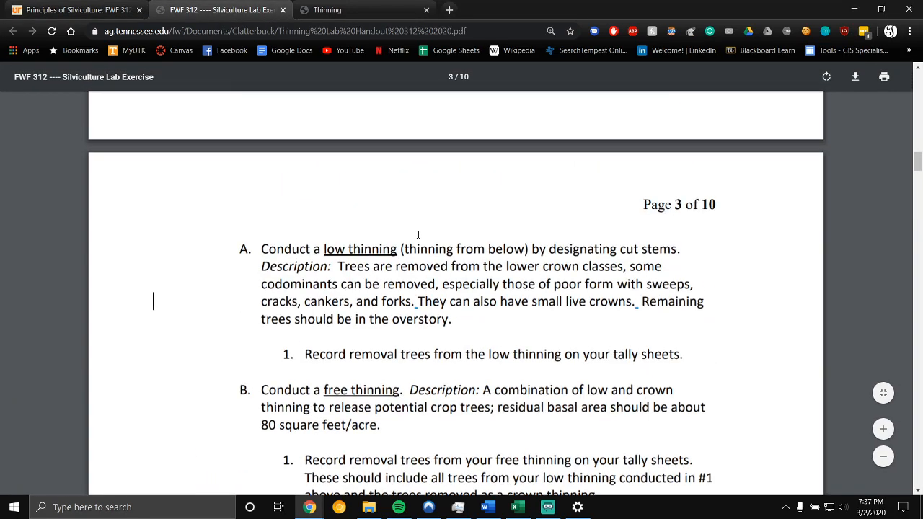
scroll(414, 252, "down", 3)
scroll(413, 256, "down", 3)
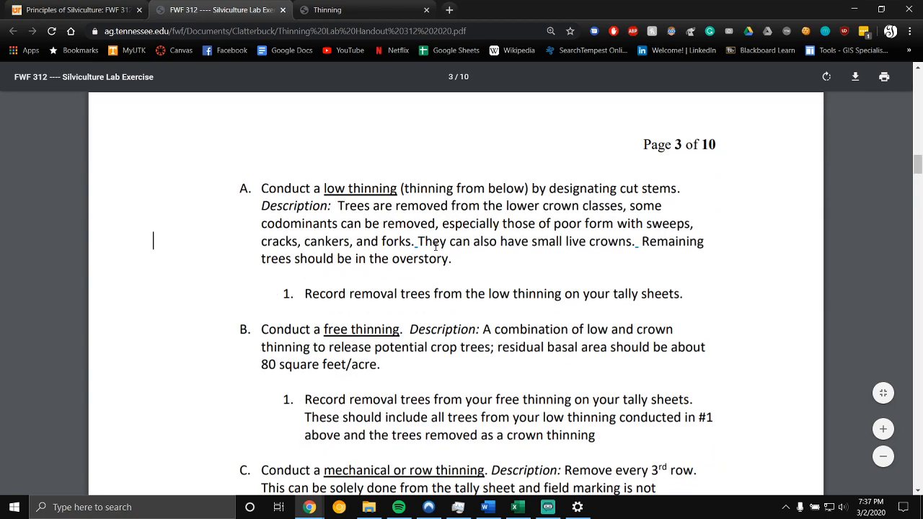
left_click_drag(450, 257, 241, 185)
scroll(340, 221, "down", 3)
left_click_drag(395, 261, 240, 209)
scroll(397, 312, "down", 3)
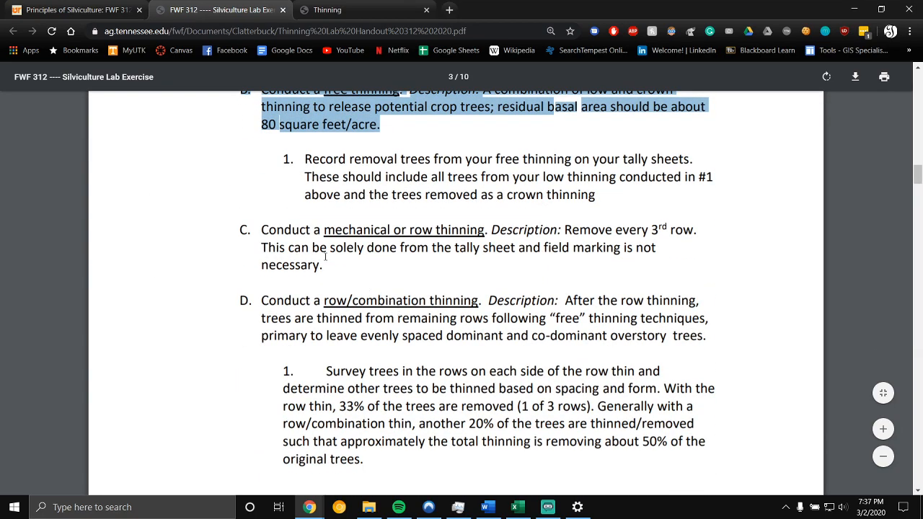
left_click_drag(328, 248, 252, 222)
left_click_drag(322, 300, 488, 318)
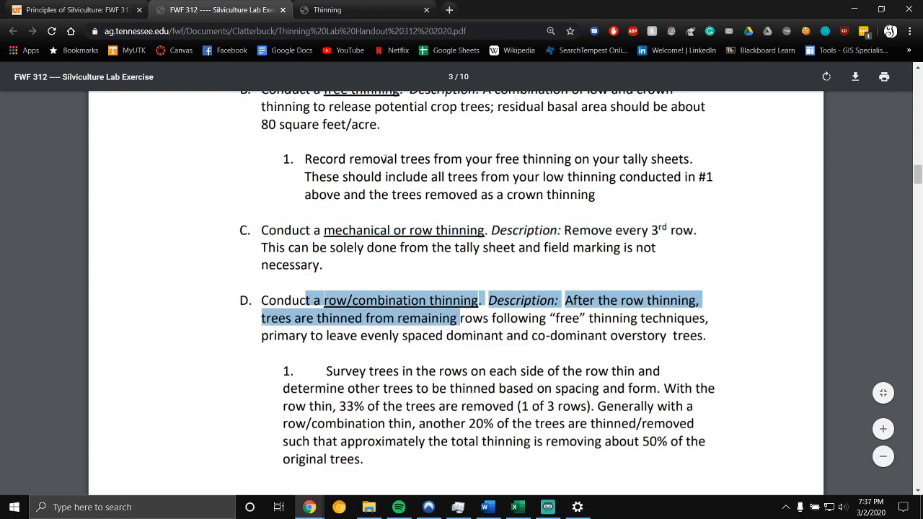
Step: Look through the Thinning Lab slides covering the row or mechanical, crown or high, and low thinning methods
left_click(328, 9)
scroll(399, 226, "down", 4)
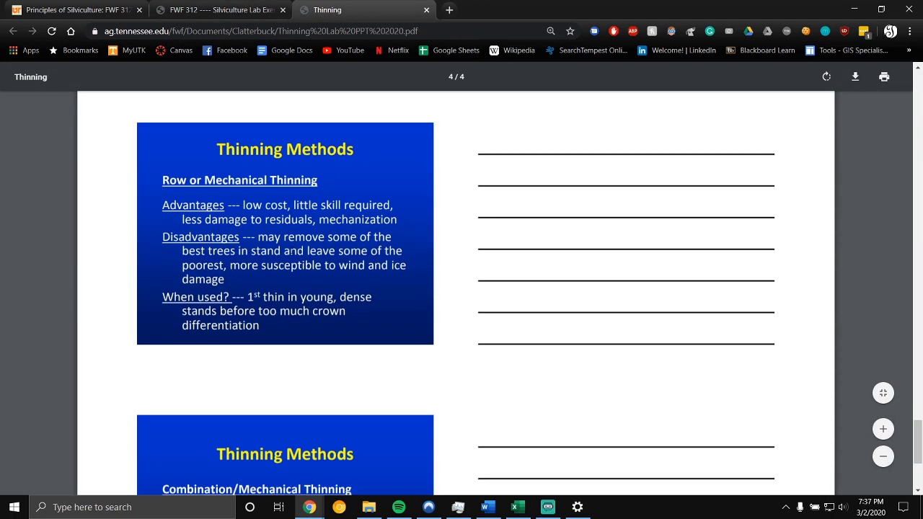
scroll(461, 288, "up", 20)
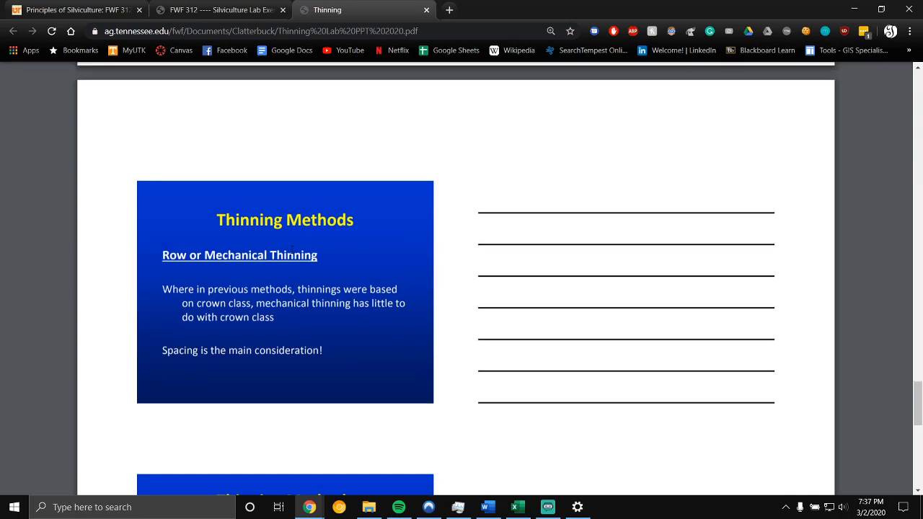
scroll(276, 284, "up", 8)
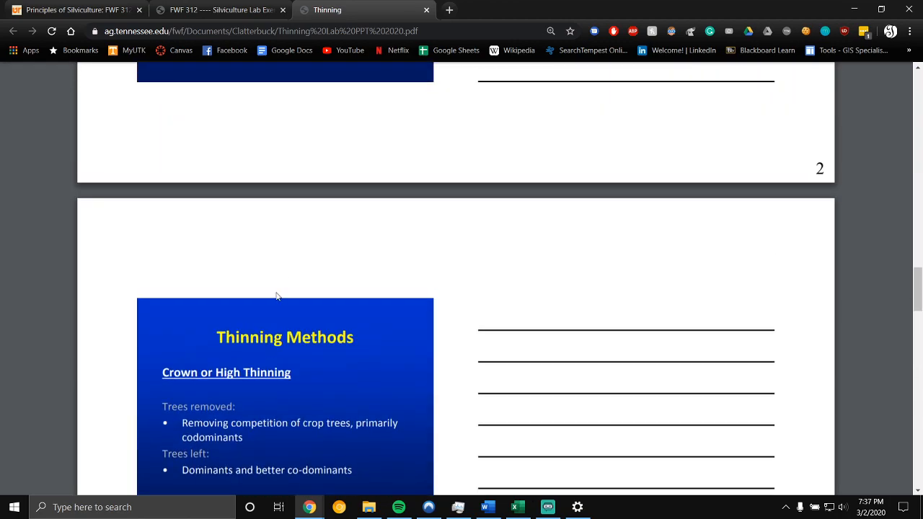
scroll(236, 373, "up", 10)
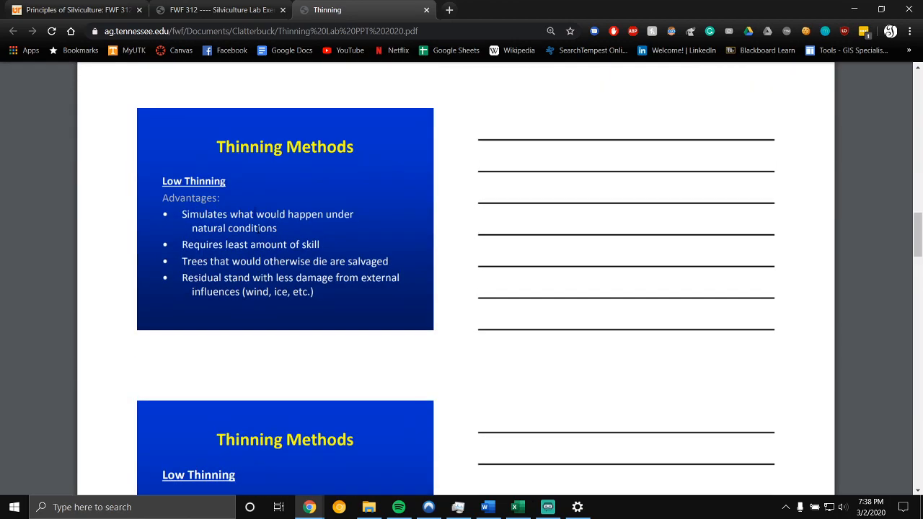
scroll(258, 229, "up", 10)
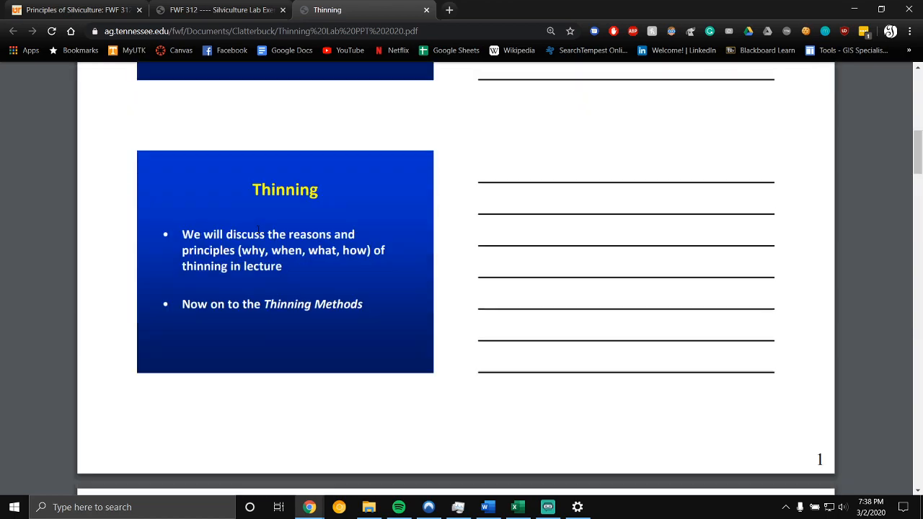
scroll(258, 229, "down", 10)
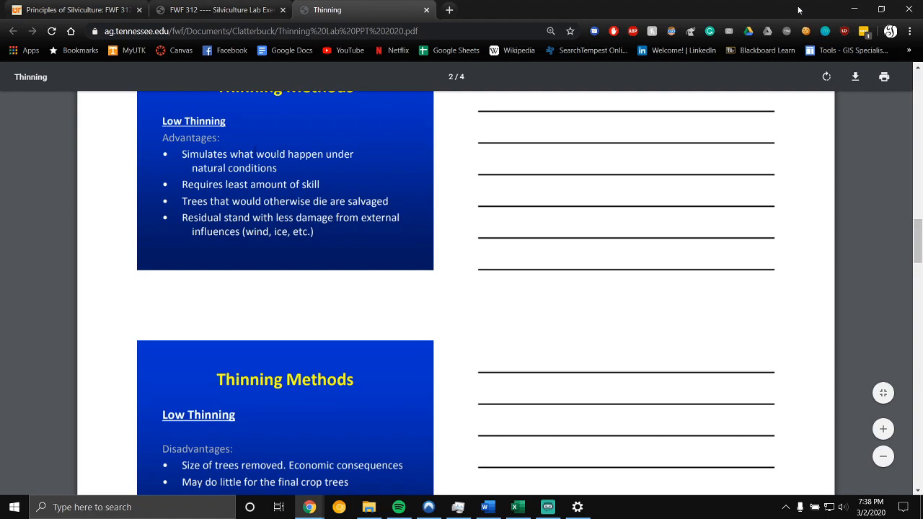
Step: Switch to the Thinning_Data.xlsx workbook in Excel and go over the BDH, Form and Crown headings on the Raw Data sheet
left_click(850, 9)
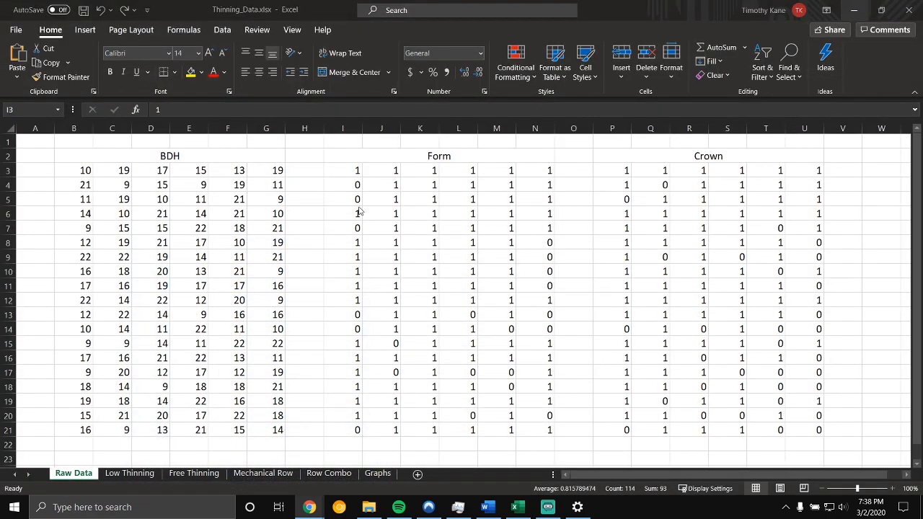
left_click(34, 140)
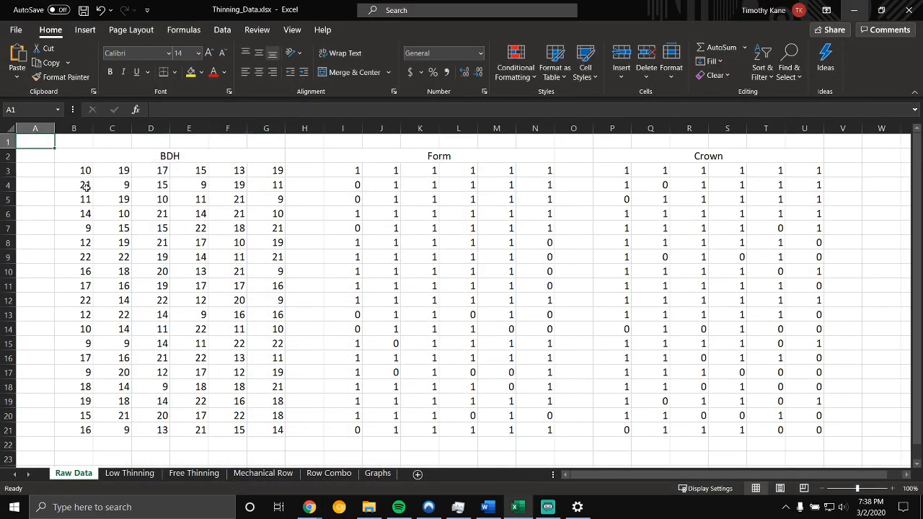
left_click(95, 158)
left_click(369, 157)
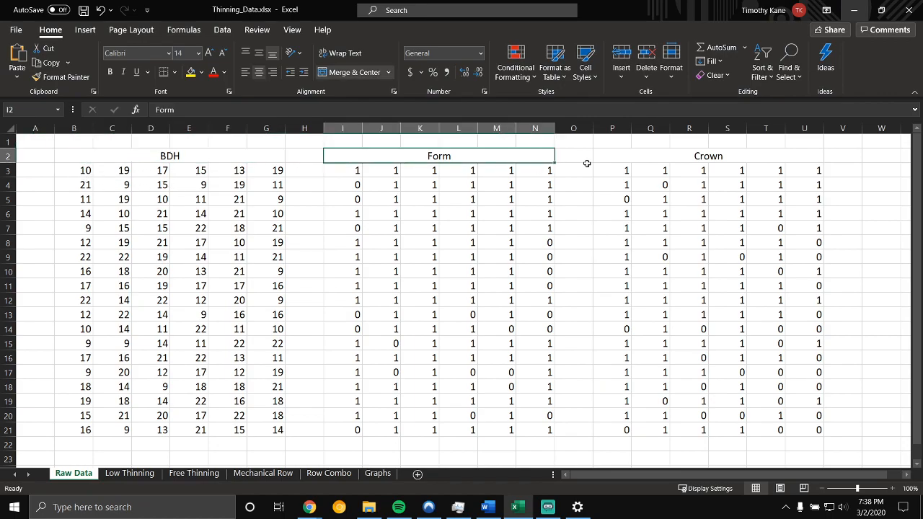
left_click(679, 157)
left_click(107, 158)
Step: Examine the raw BDH, Form and Crown values by selecting B3:G21, I3:N21 and P3:U21 in turn
left_click_drag(62, 173, 277, 430)
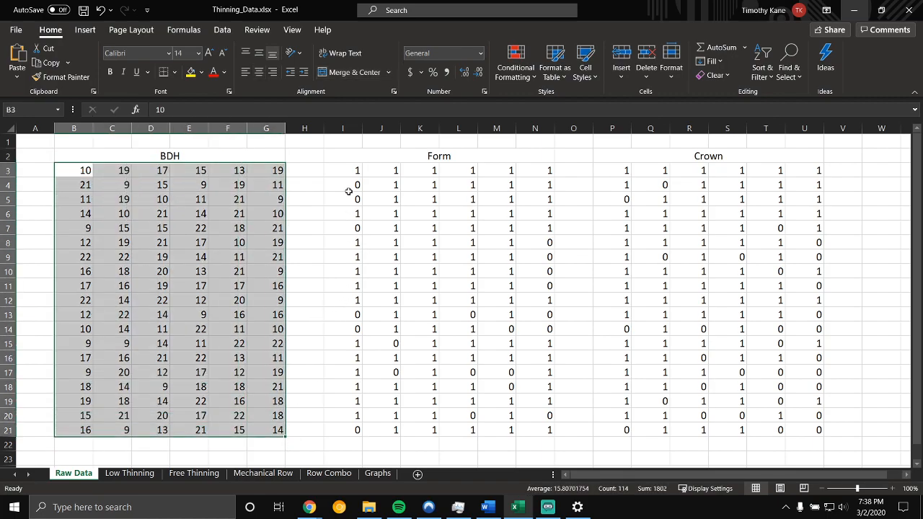
left_click_drag(347, 165, 529, 431)
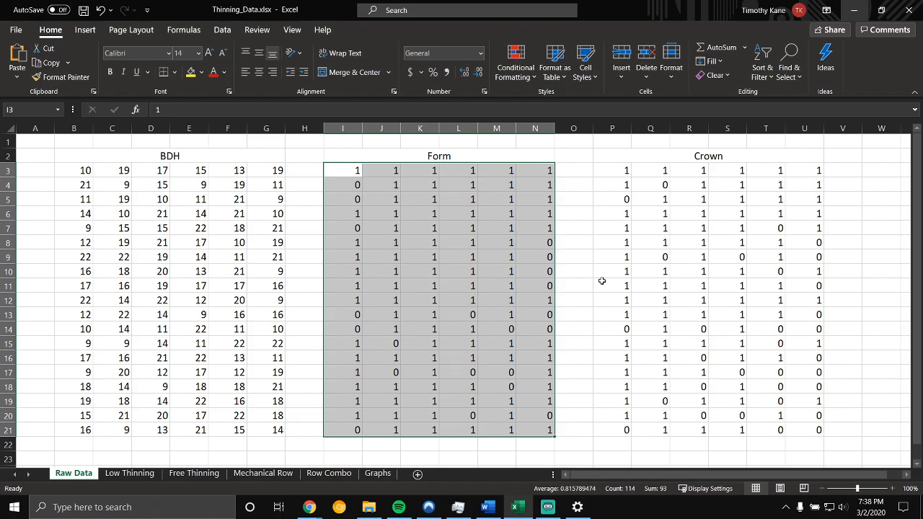
left_click_drag(612, 172, 799, 425)
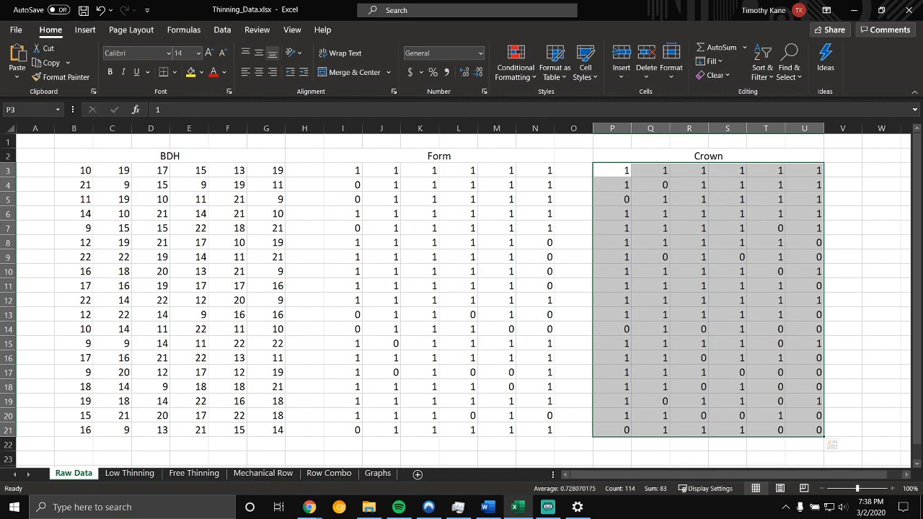
key("alt+Tab")
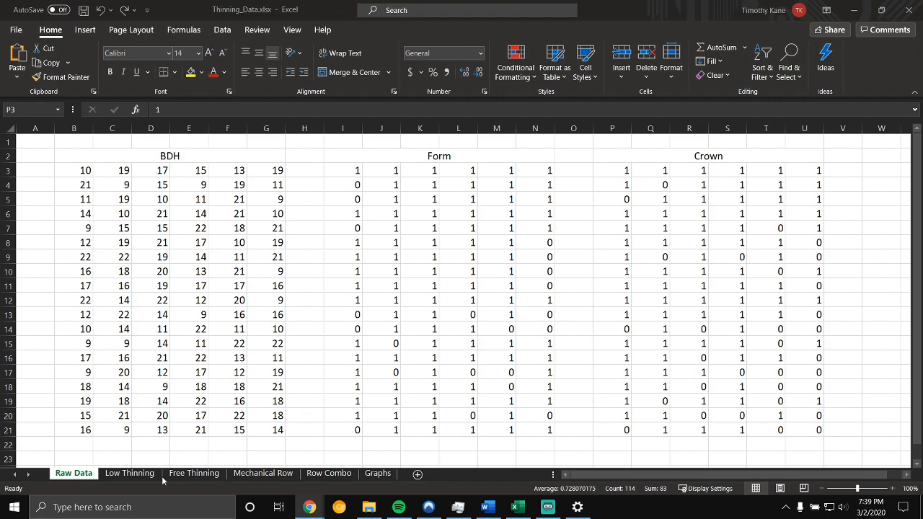
Step: Open the Low Thinning sheet and highlight its copy of the raw data in B3:U21
left_click(130, 474)
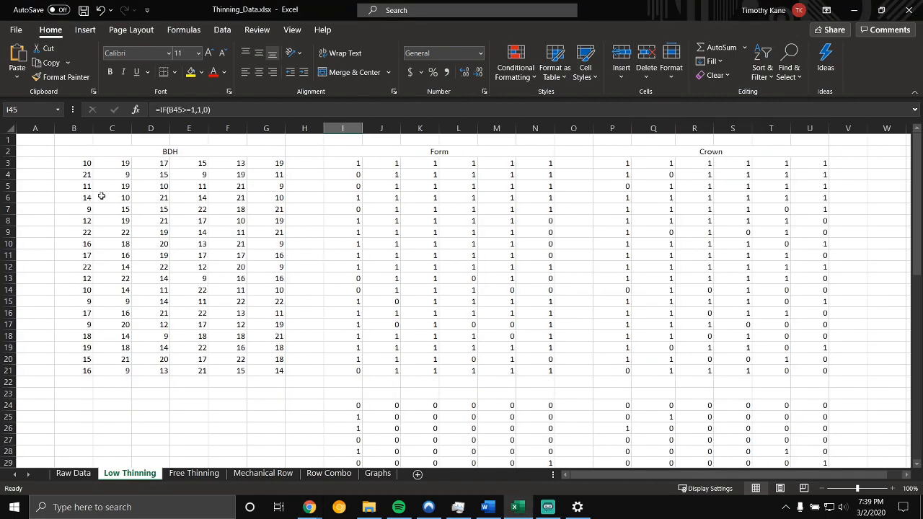
left_click_drag(83, 164, 822, 373)
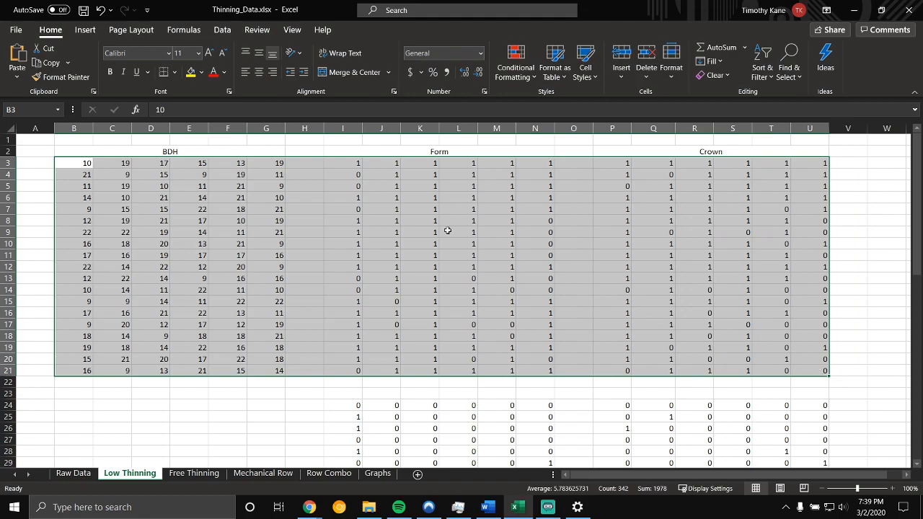
left_click(590, 292)
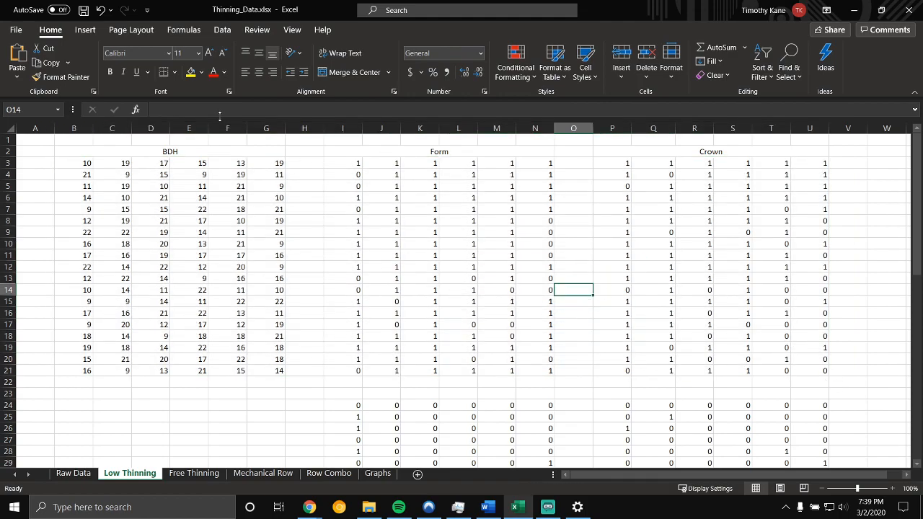
left_click(198, 54)
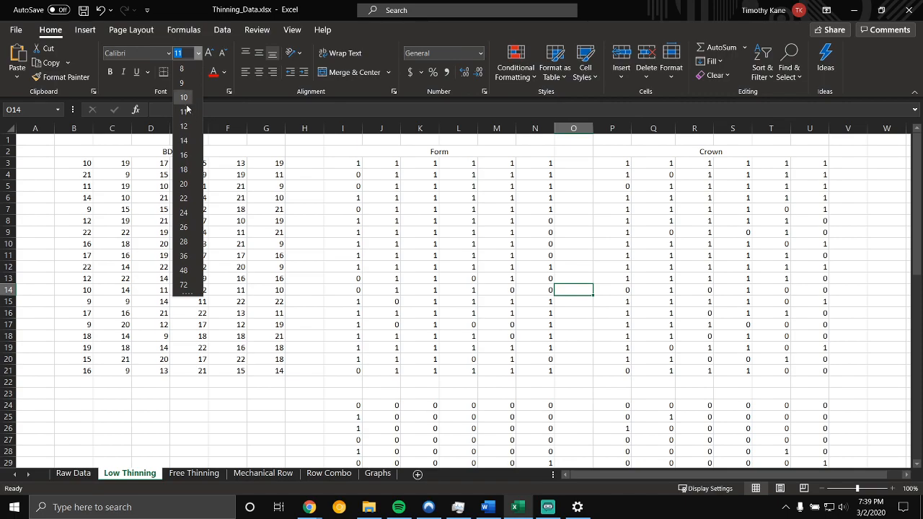
left_click(184, 190)
left_click(305, 215)
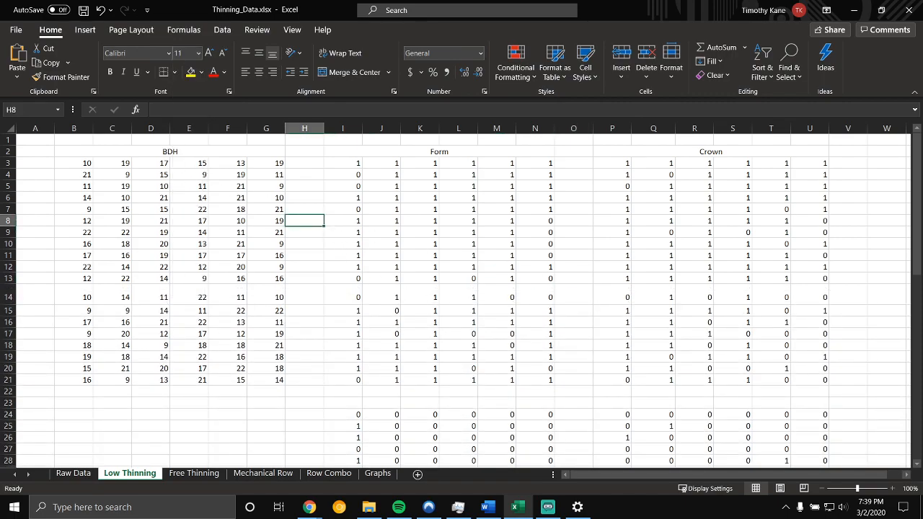
key("ctrl+z")
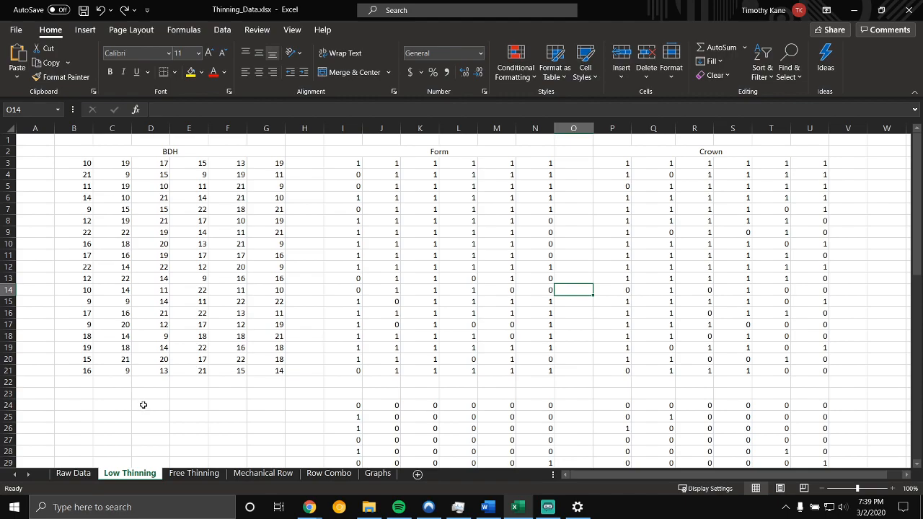
Step: Inspect the IF formula in cell I24 and the Form cell it refers to on the Low Thinning sheet
scroll(162, 382, "down", 2)
scroll(162, 382, "down", 1)
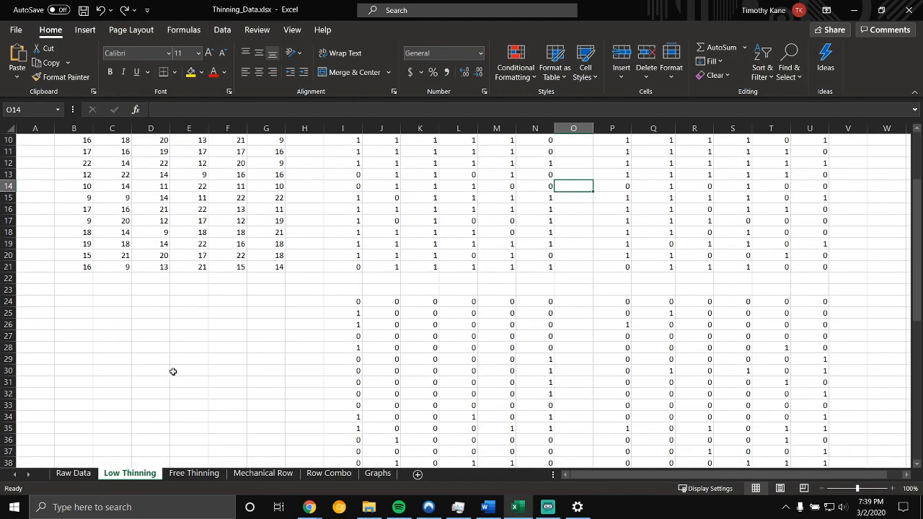
left_click(345, 302)
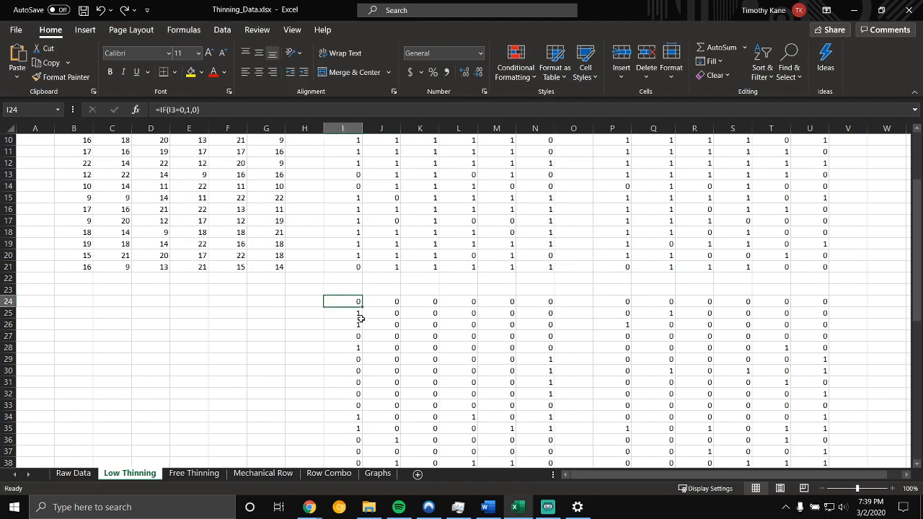
scroll(360, 319, "up", 3)
key("F2")
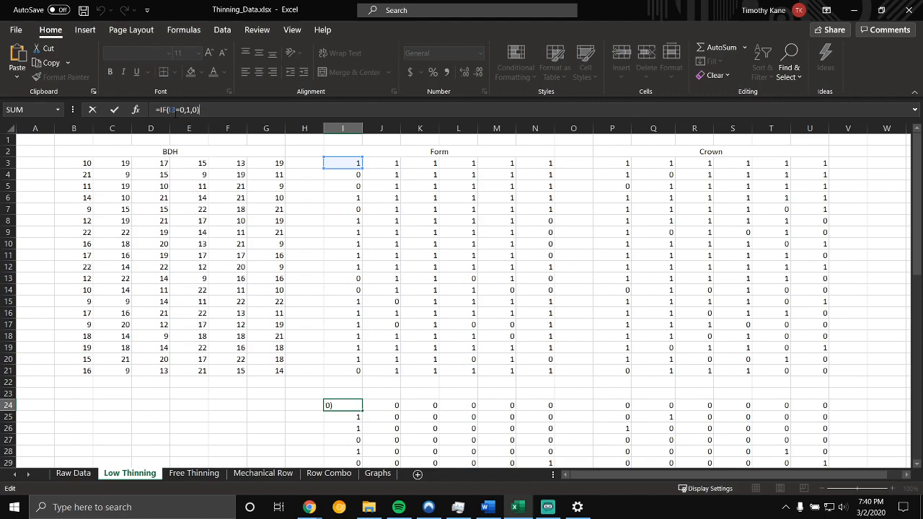
left_click(183, 109)
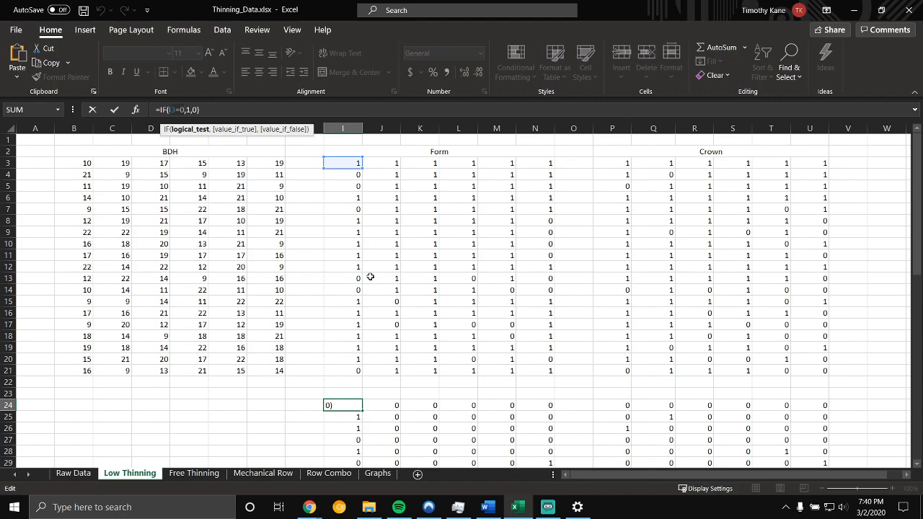
Step: Inspect the IF formula in cell P24 and the Crown cell it refers to
left_click(623, 405)
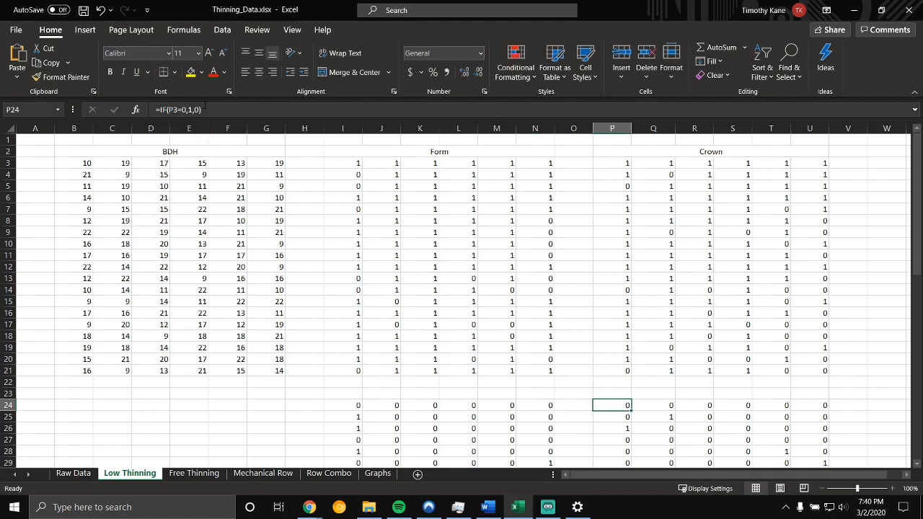
double_click(173, 109)
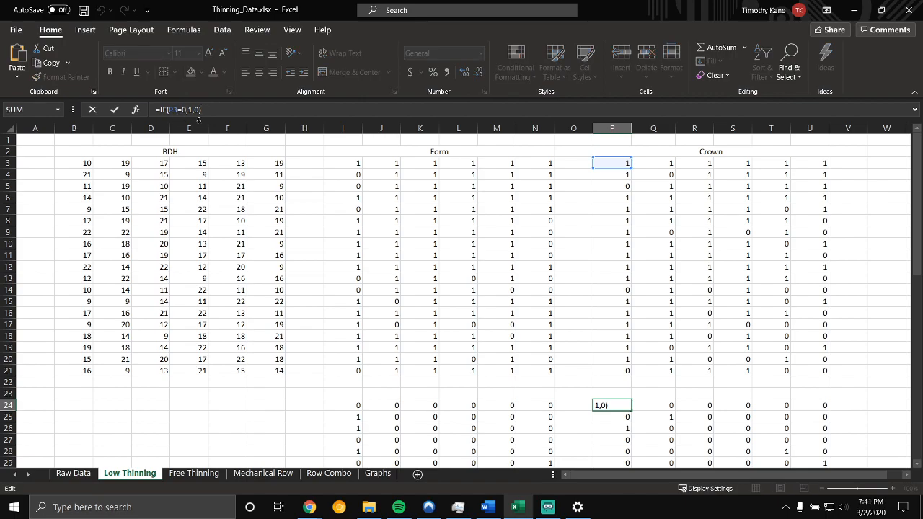
left_click(605, 162)
left_click(577, 393)
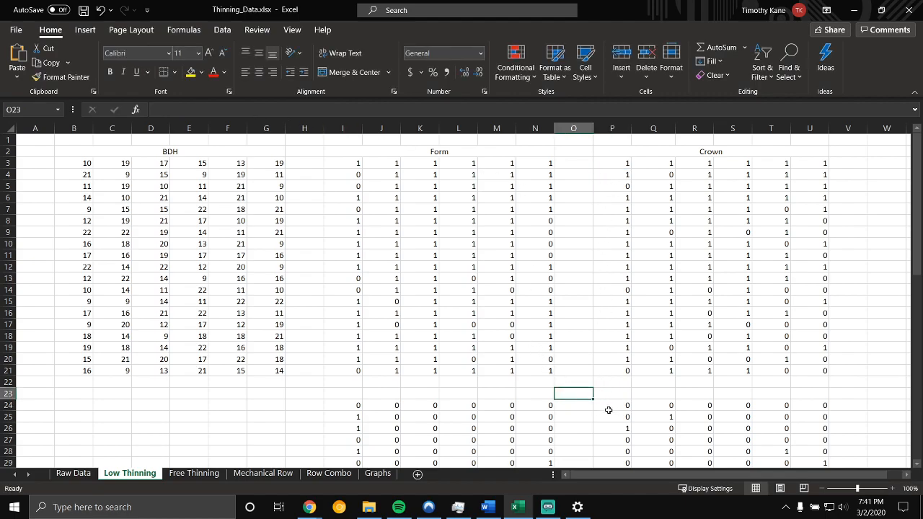
left_click(614, 409)
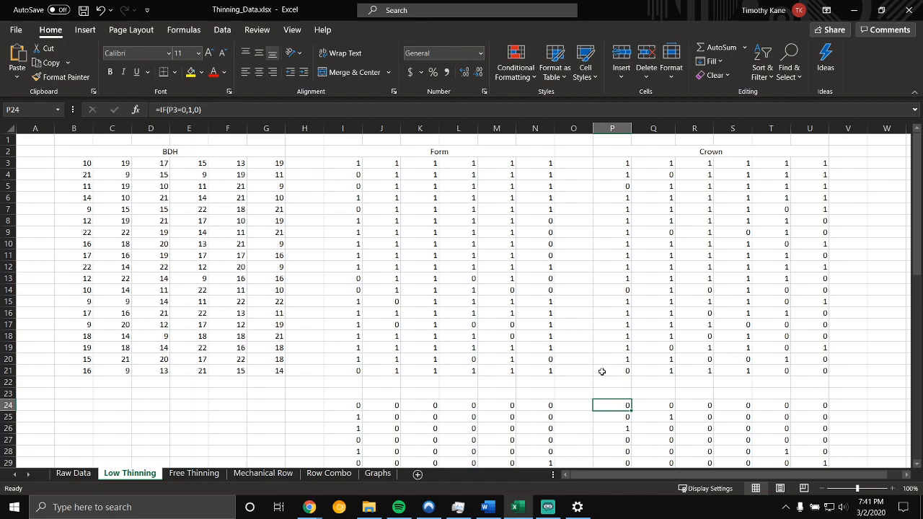
Step: Inspect the SUM formula in cell B45 of the FINAL block and trace its references to the Form and Crown grids
scroll(298, 315, "down", 9)
left_click(82, 336)
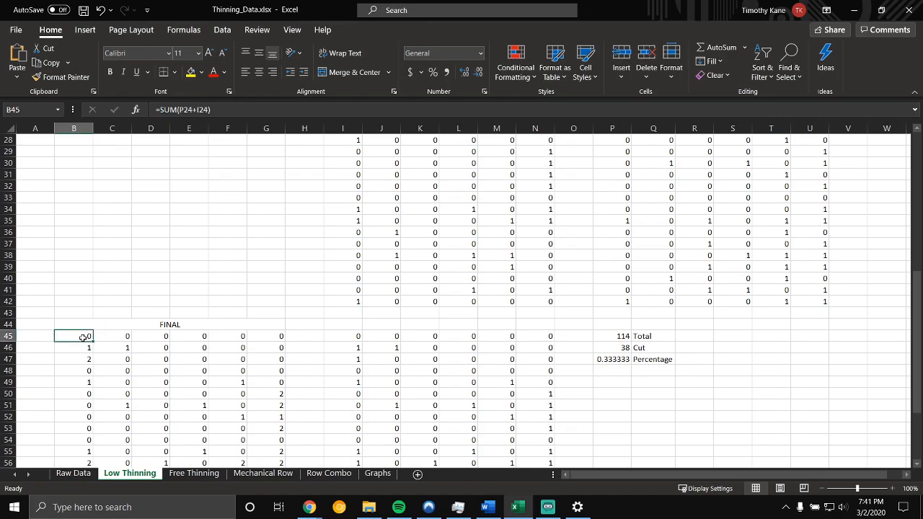
key("F2")
scroll(413, 248, "up", 2)
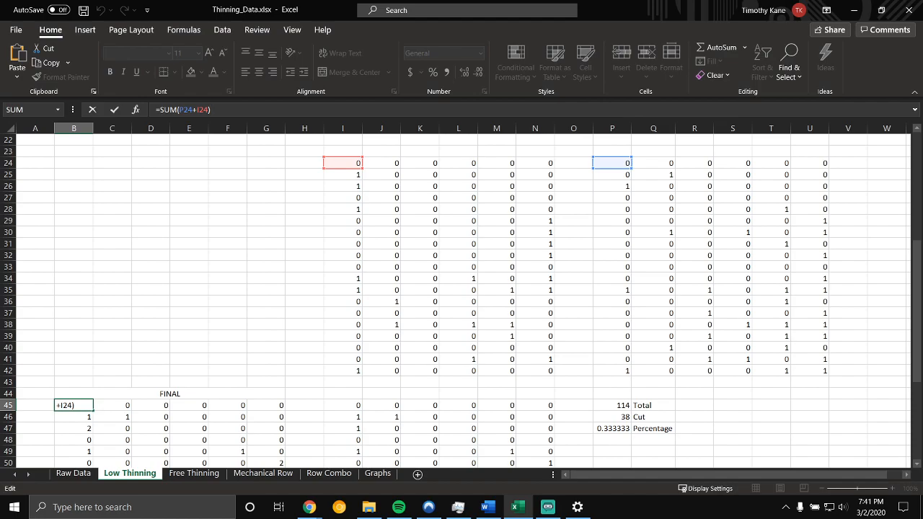
key("alt+Tab")
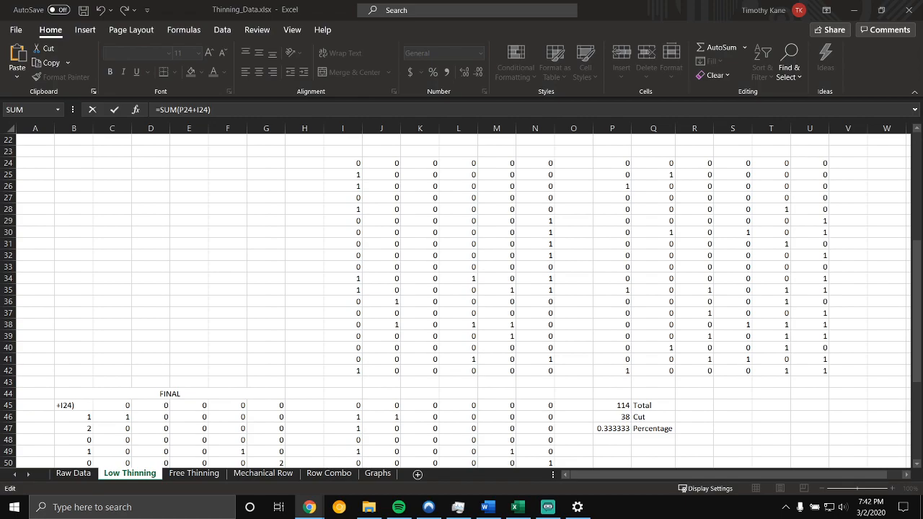
Step: Inspect the IF formula in cell I45 and the FINAL block cell it refers to
scroll(527, 303, "down", 2)
left_click(328, 336)
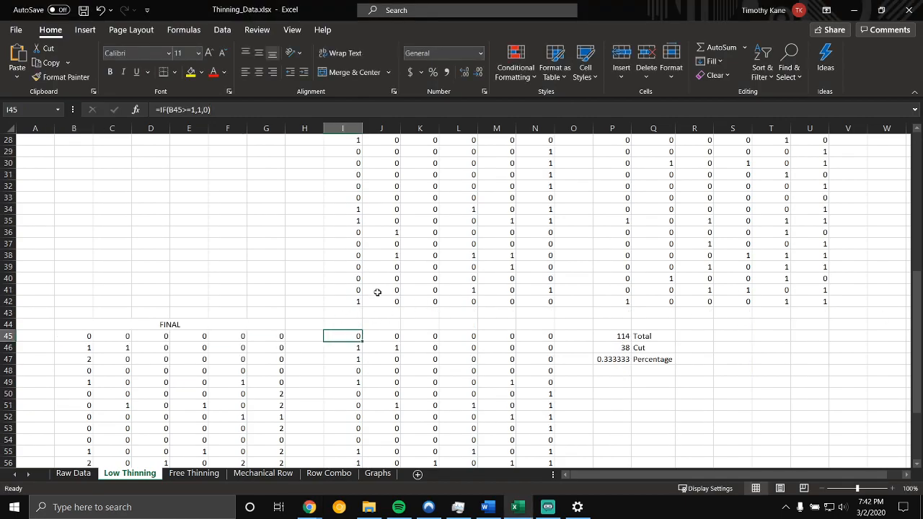
key("F2")
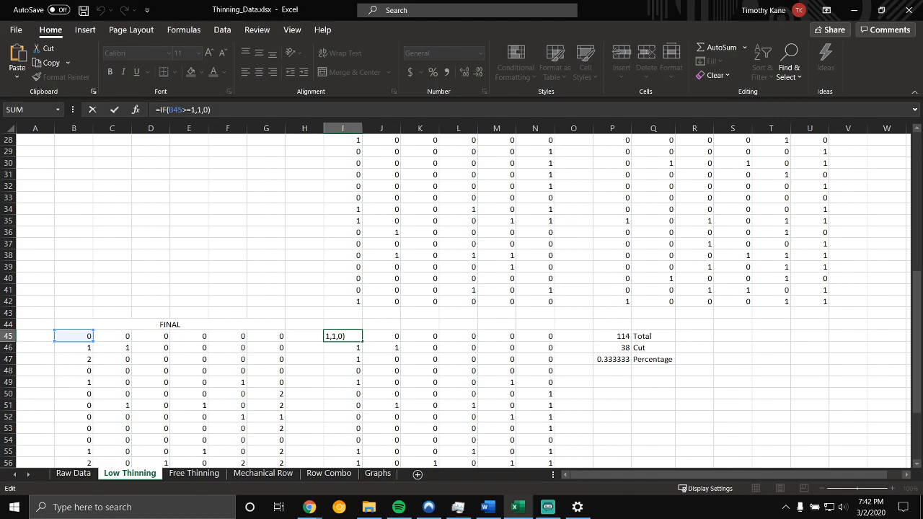
key("alt+Tab")
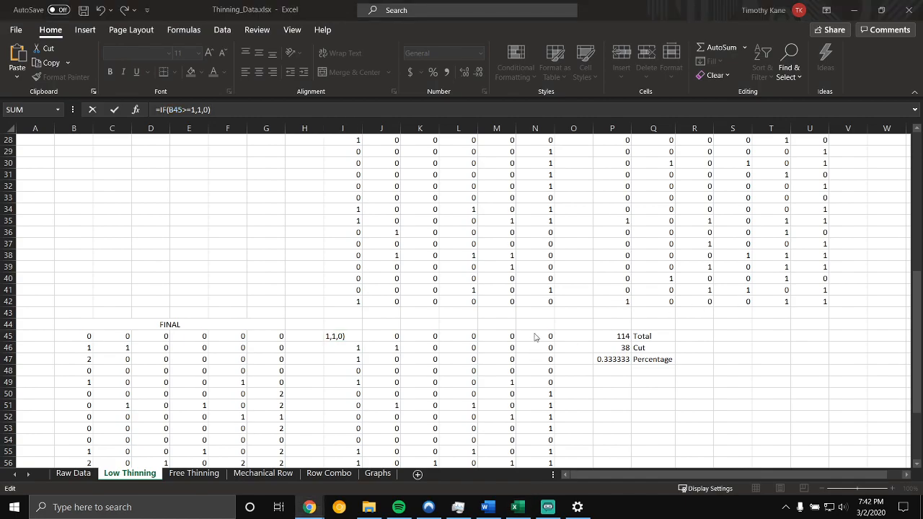
left_click(308, 297)
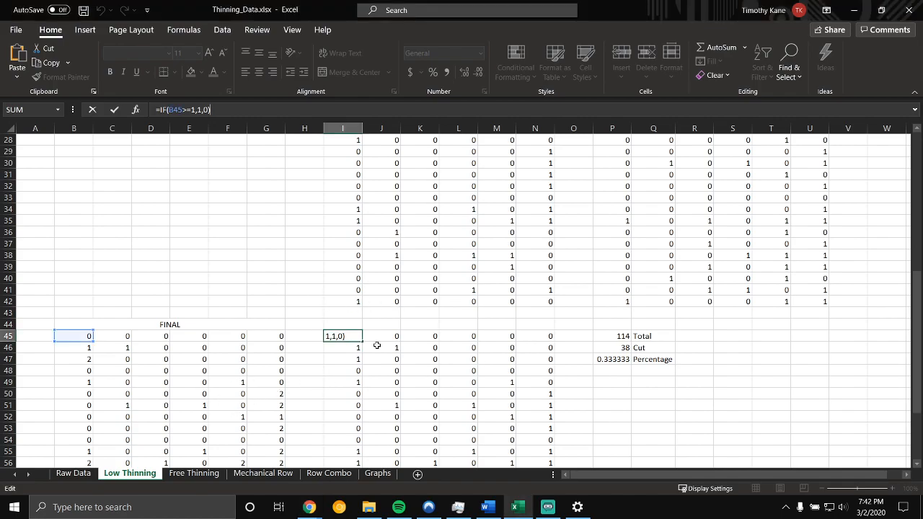
Step: Highlight the cut totals in I64:O64 and check the Cut and Percentage cells P46 and P47
scroll(376, 346, "down", 4)
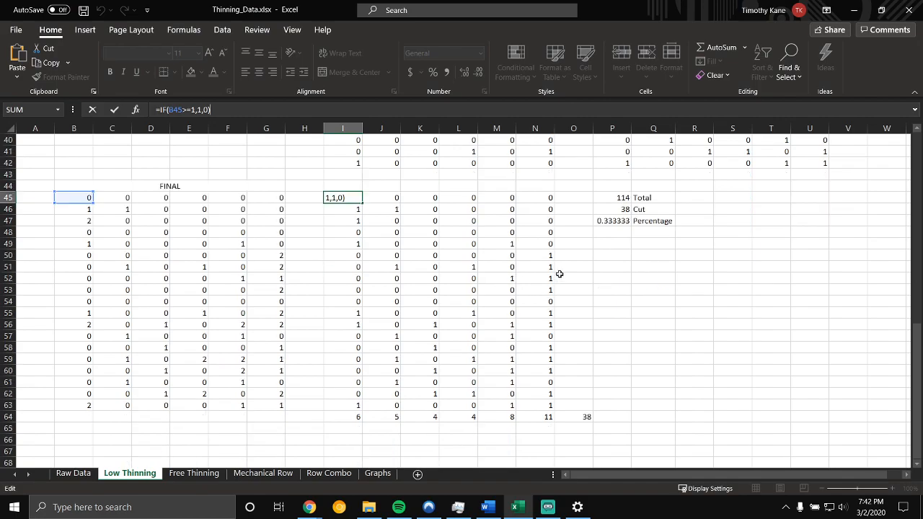
left_click_drag(346, 417, 587, 416)
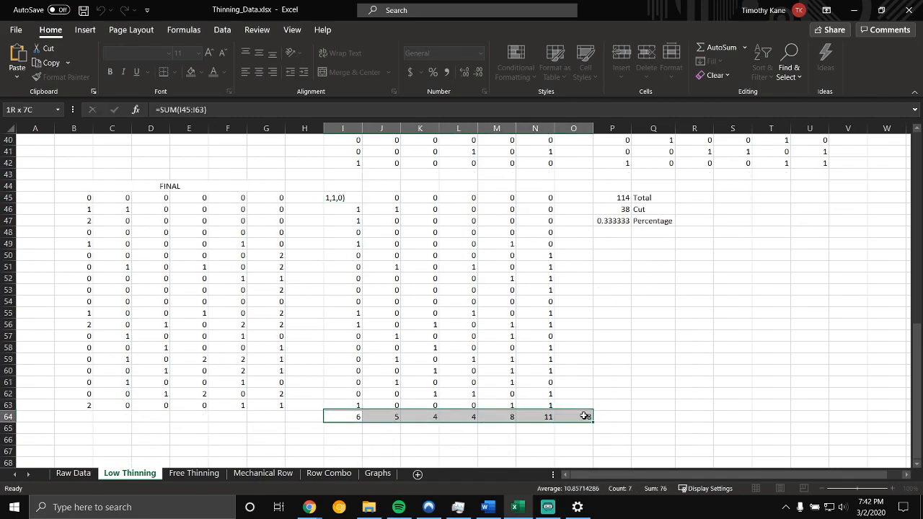
left_click(611, 209)
left_click(611, 222)
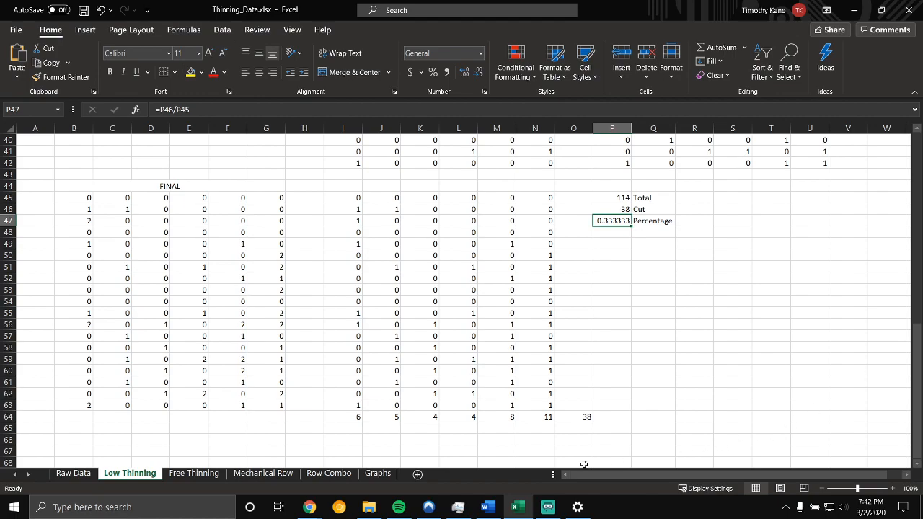
Step: Open the Graphs sheet and highlight its BDH grid and the Cuts grid in H2:M20
left_click(378, 473)
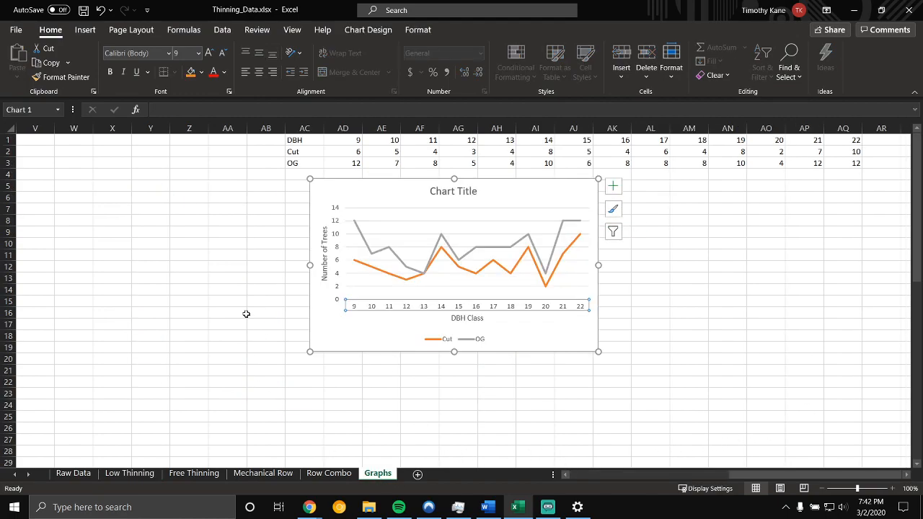
left_click(667, 473)
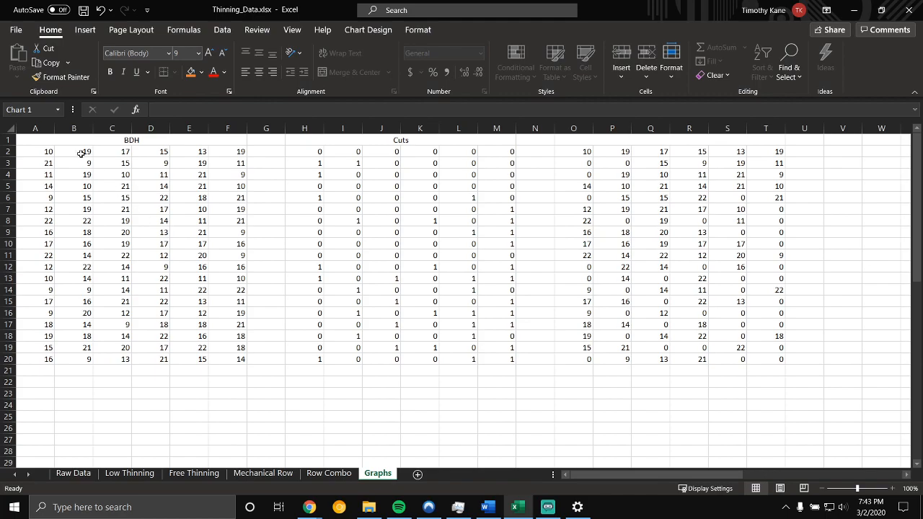
left_click_drag(56, 142, 251, 319)
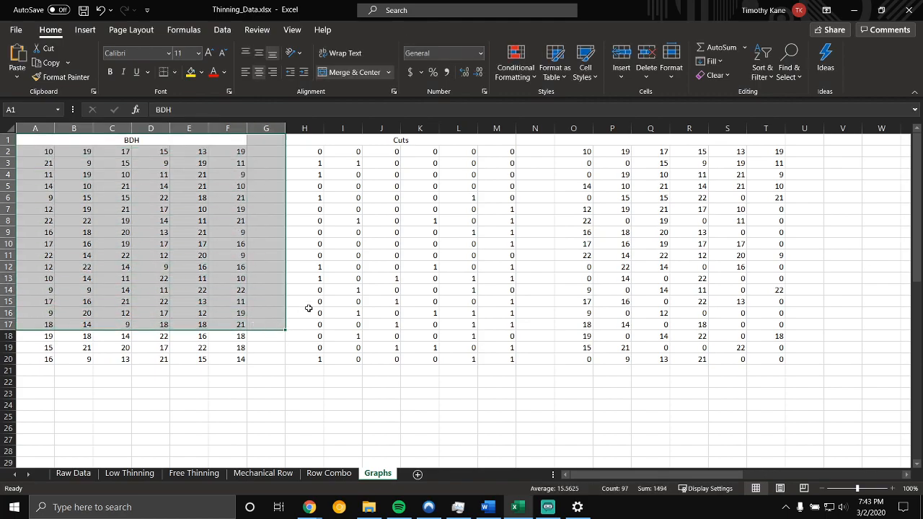
left_click_drag(322, 154, 509, 360)
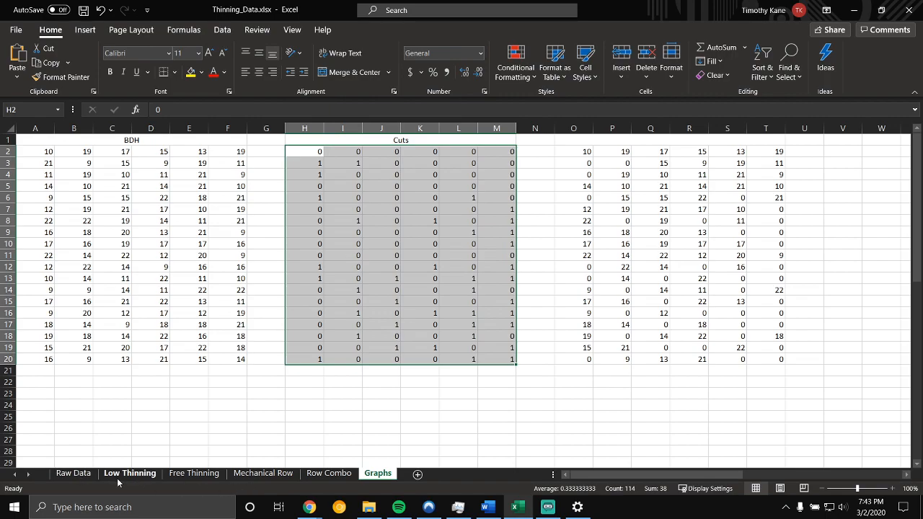
Step: Highlight the source cut grid I45:N63 on the Low Thinning sheet, and return to the Graphs sheet
left_click(130, 473)
left_click_drag(347, 199, 538, 406)
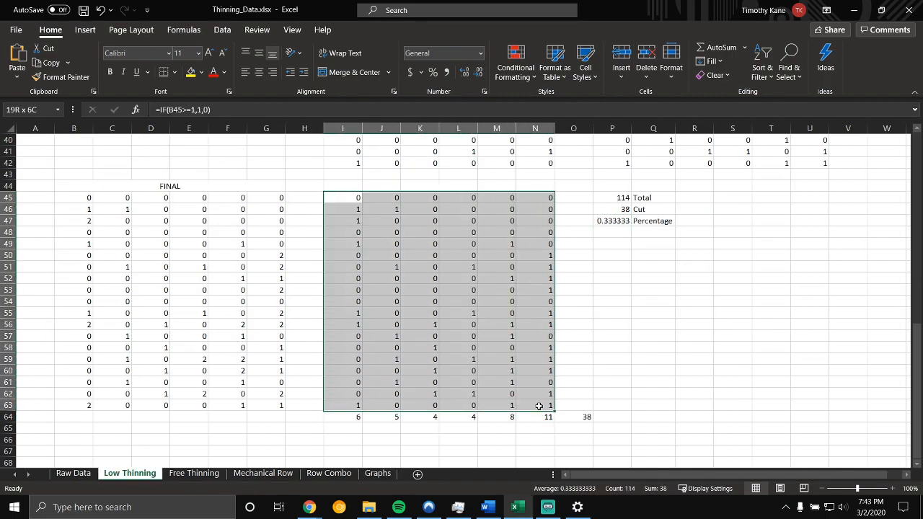
left_click(378, 474)
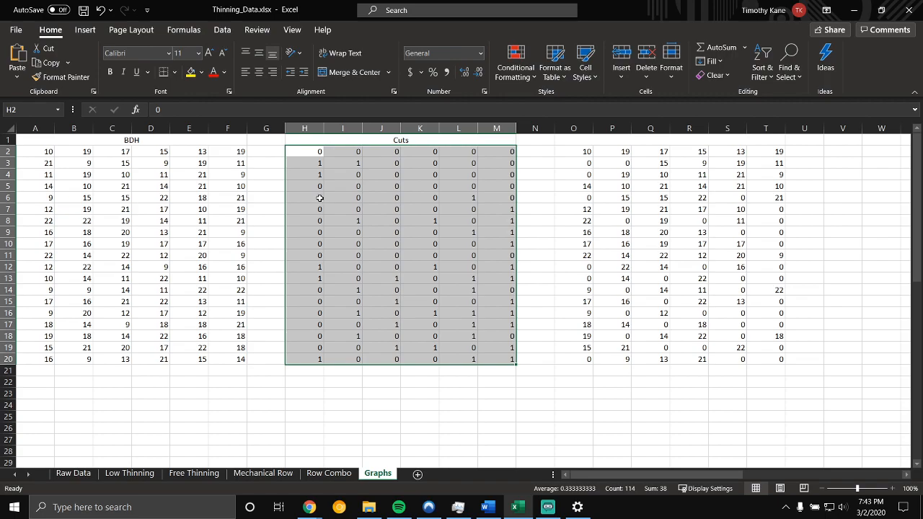
Step: Check Cuts cells H2 and H3, and examine the condition and true value of the IF formula in O2
left_click(303, 152)
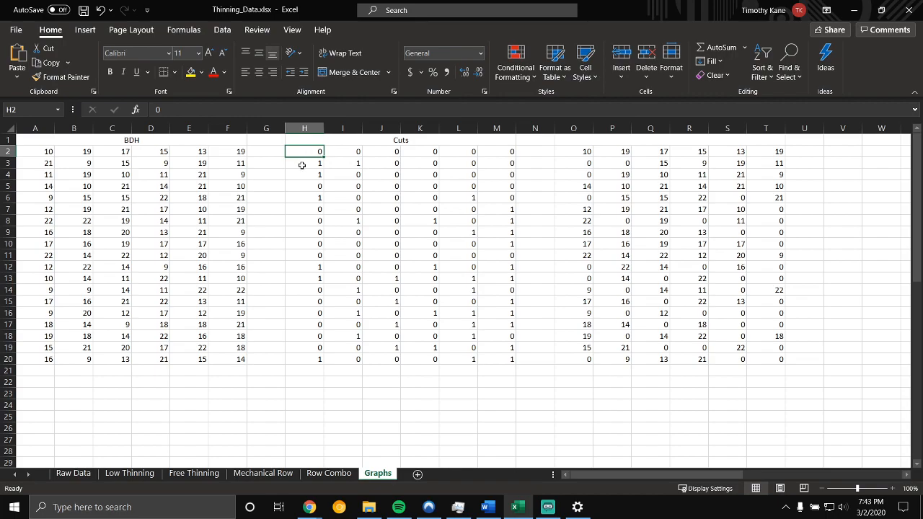
left_click(302, 165)
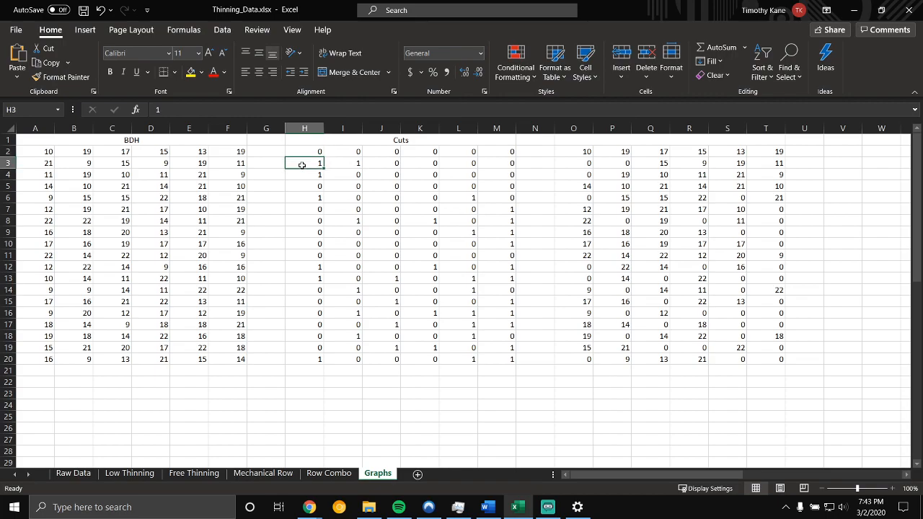
left_click(571, 153)
left_click(468, 112)
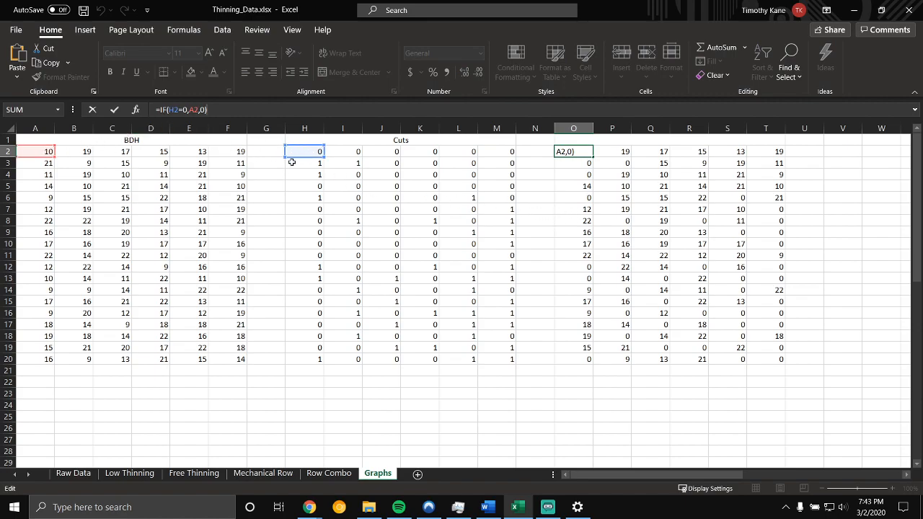
left_click(188, 109)
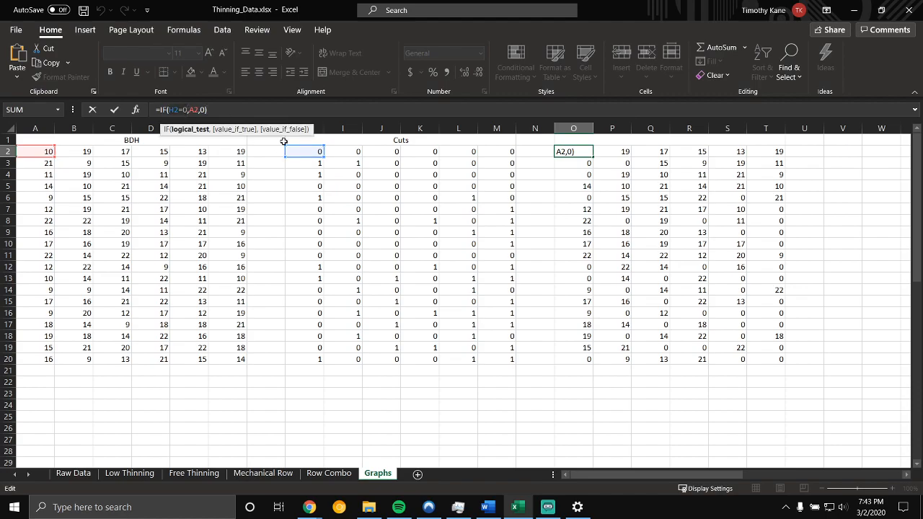
left_click(189, 109)
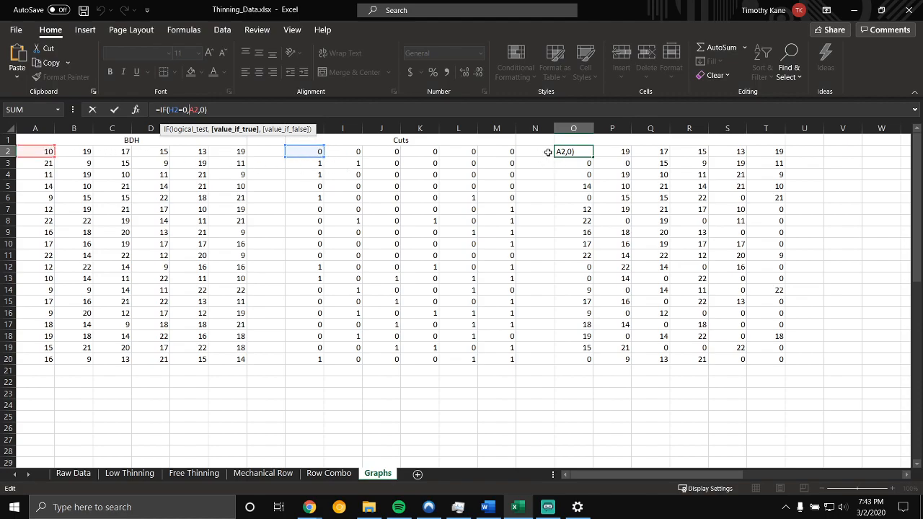
left_click(578, 165)
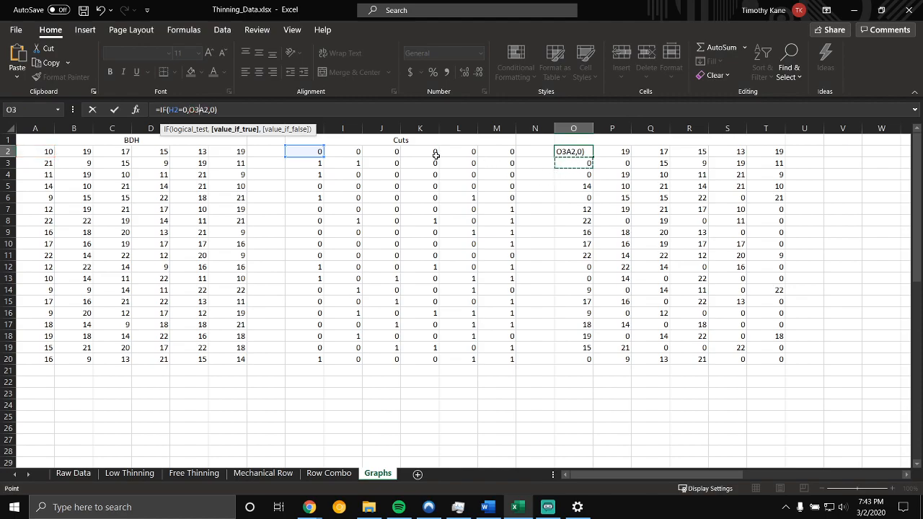
key("BackSpace")
left_click(512, 219)
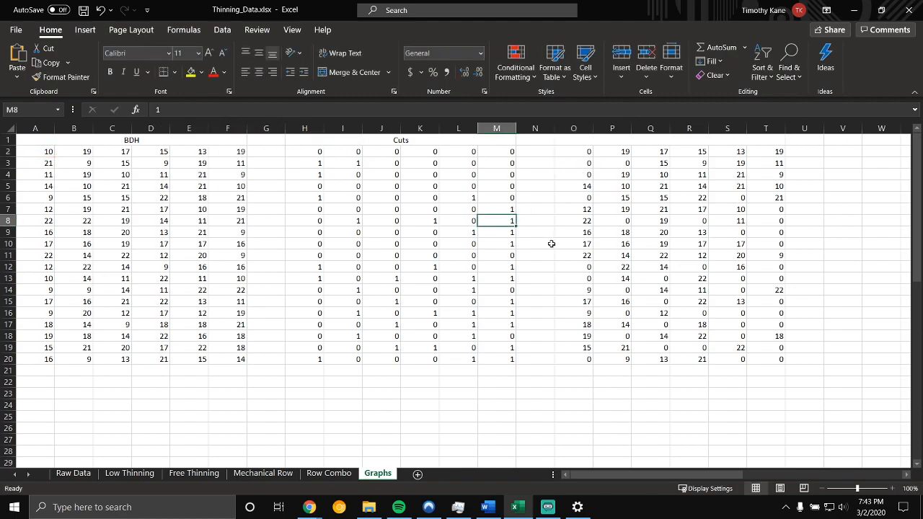
key("ctrl+z")
Step: Inspect the IF formula in cell O3 and the BDH and Cuts cells it refers to
left_click(569, 166)
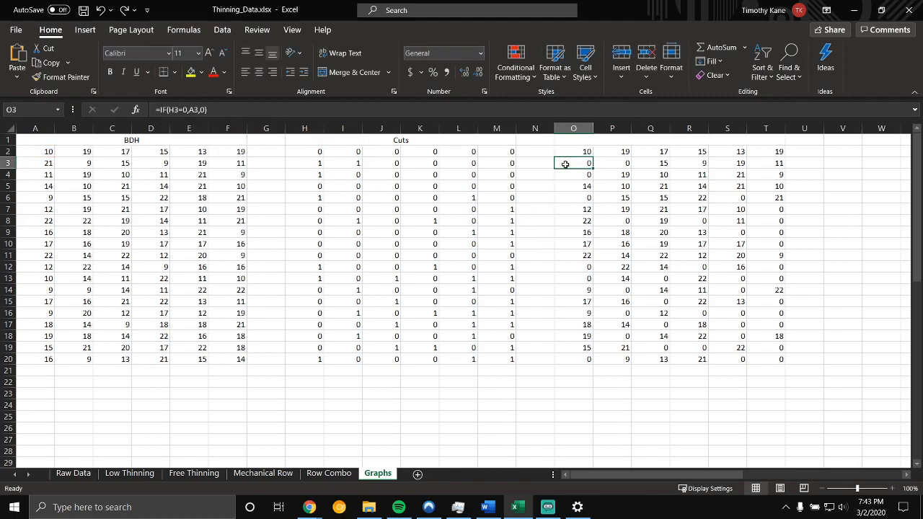
left_click(435, 111)
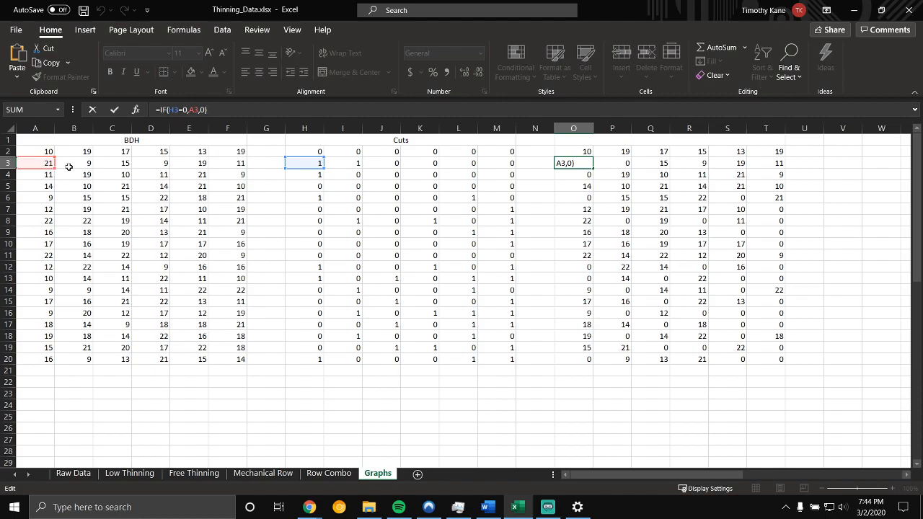
key("Return")
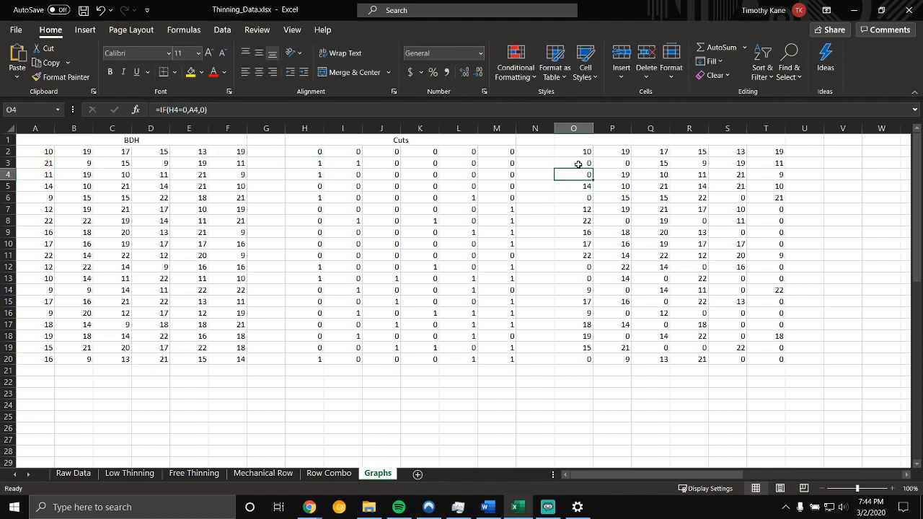
left_click(578, 165)
Step: Move the line chart so its upper-left corner sits near cell Y14, and highlight the DBH classes in the table's first row
left_click_drag(620, 474, 782, 474)
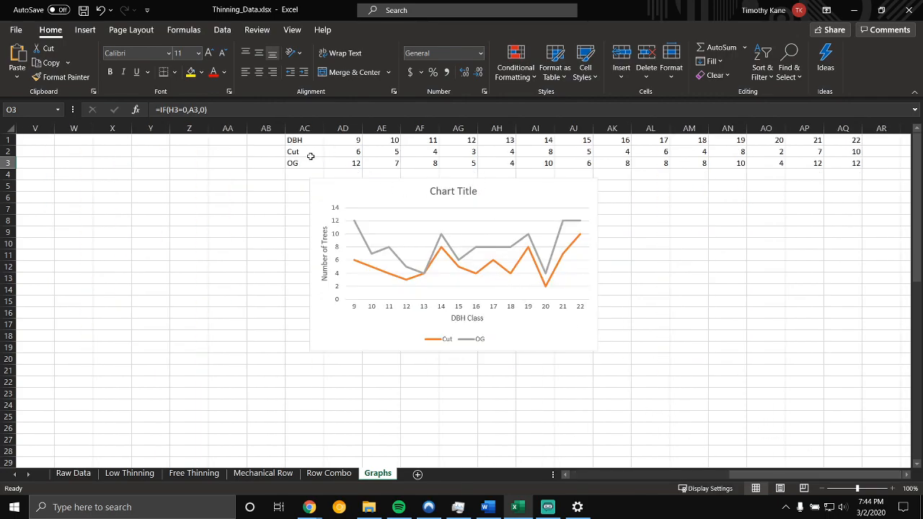
left_click_drag(340, 198, 228, 313)
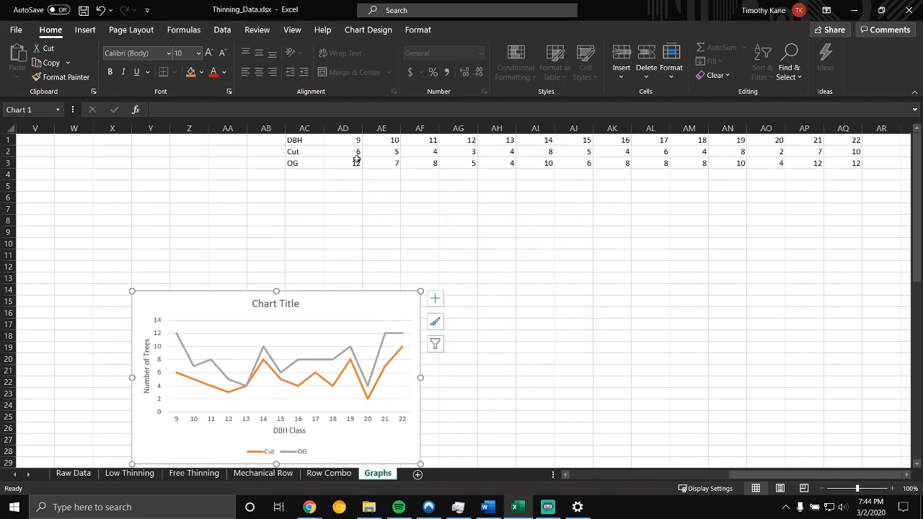
left_click(300, 180)
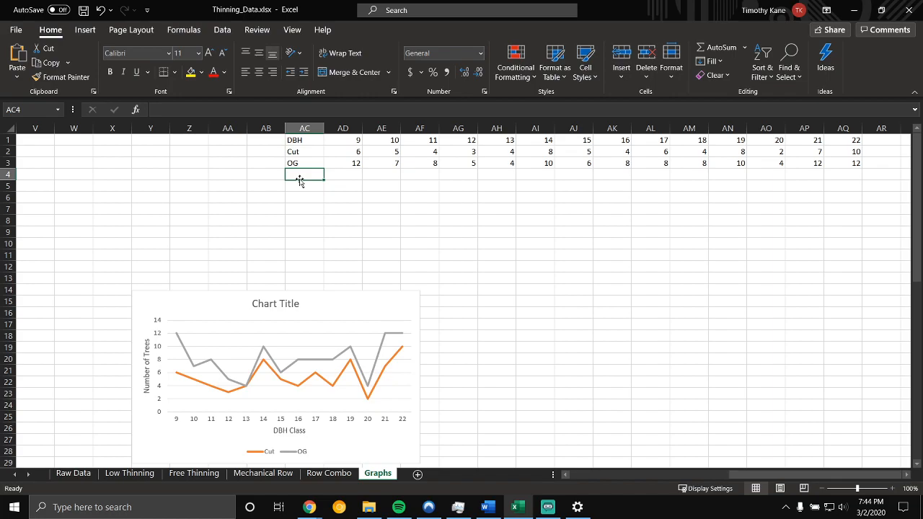
left_click_drag(346, 142, 842, 150)
left_click(314, 195)
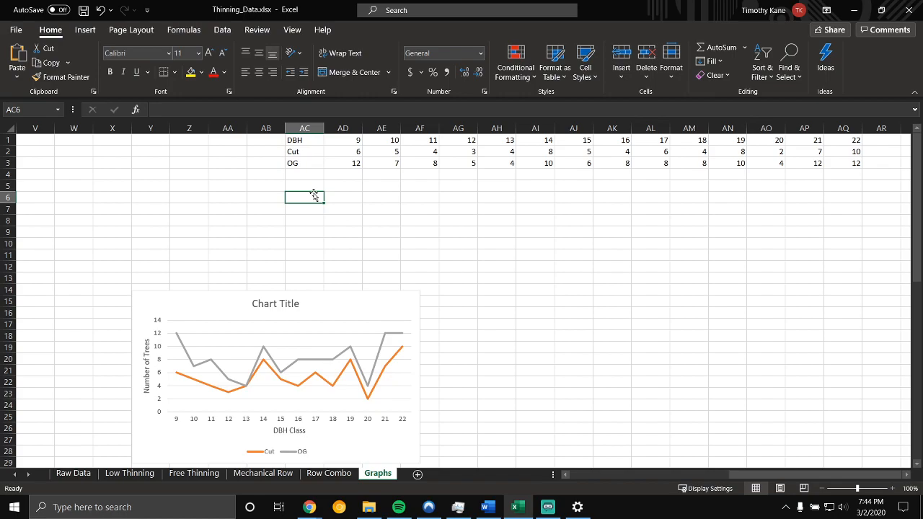
Step: Calculate the minimum of the BDH grid A2:F20 in cell F23 with the MIN function
left_click_drag(826, 482, 536, 479)
left_click(220, 396)
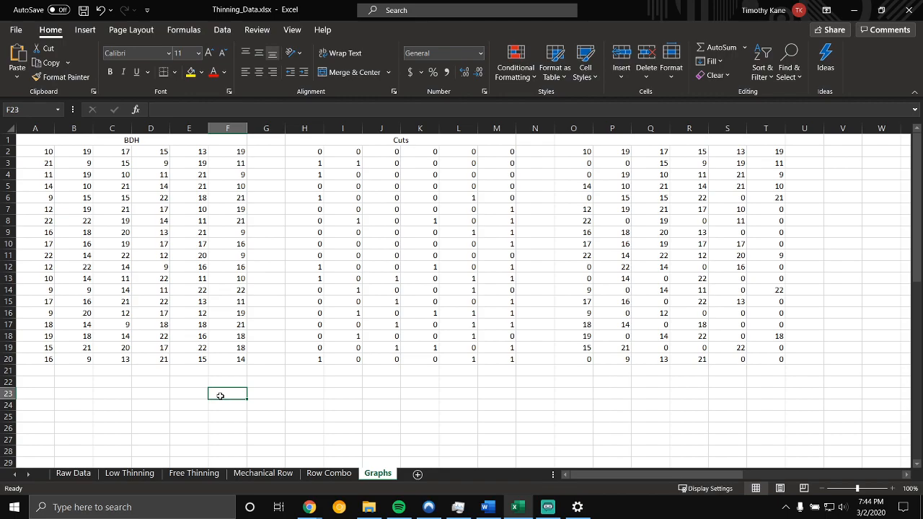
type("=min")
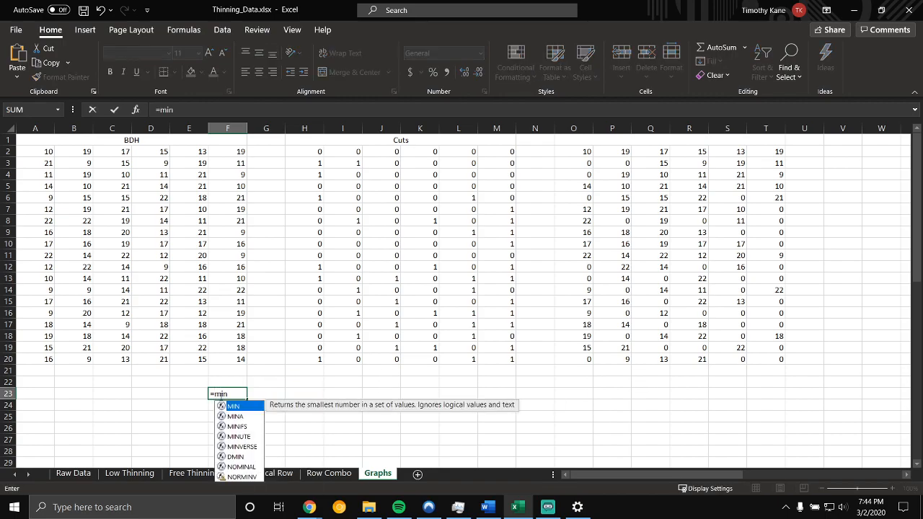
double_click(232, 407)
left_click_drag(34, 147, 234, 350)
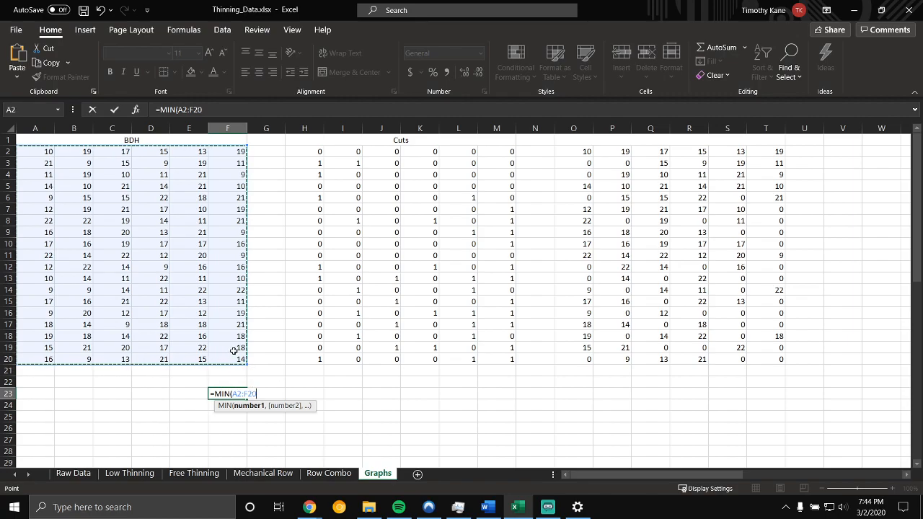
key("Return")
Step: Calculate the maximum of the BDH grid A2:F20 in cell G23 with the MAX function
left_click(255, 393)
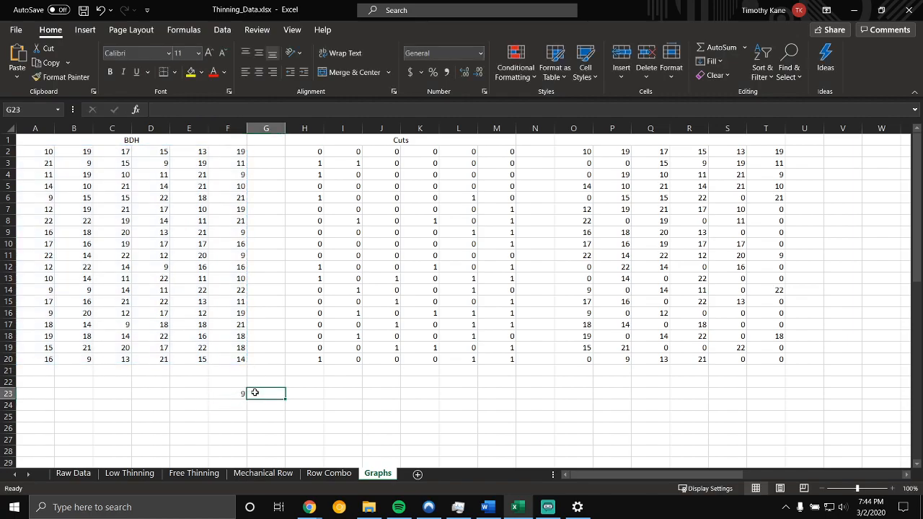
type("=max")
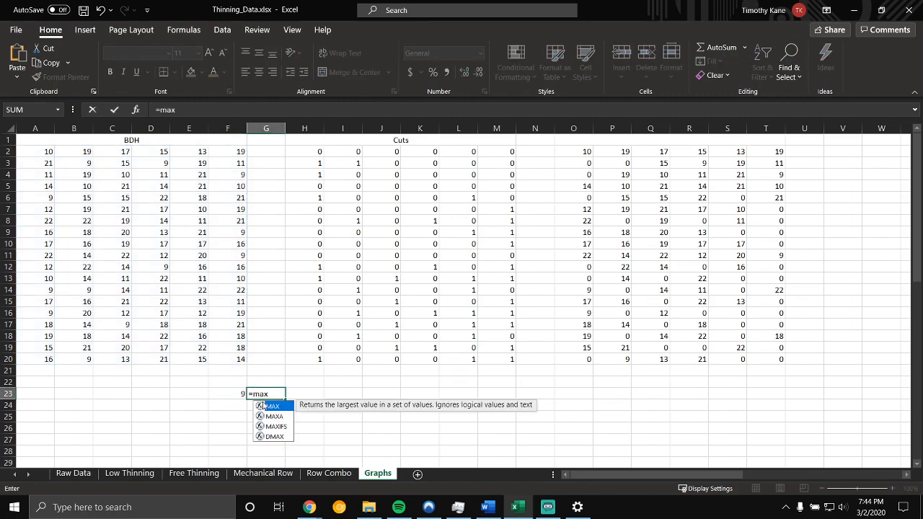
key("Tab")
left_click_drag(34, 152, 219, 361)
key("Return")
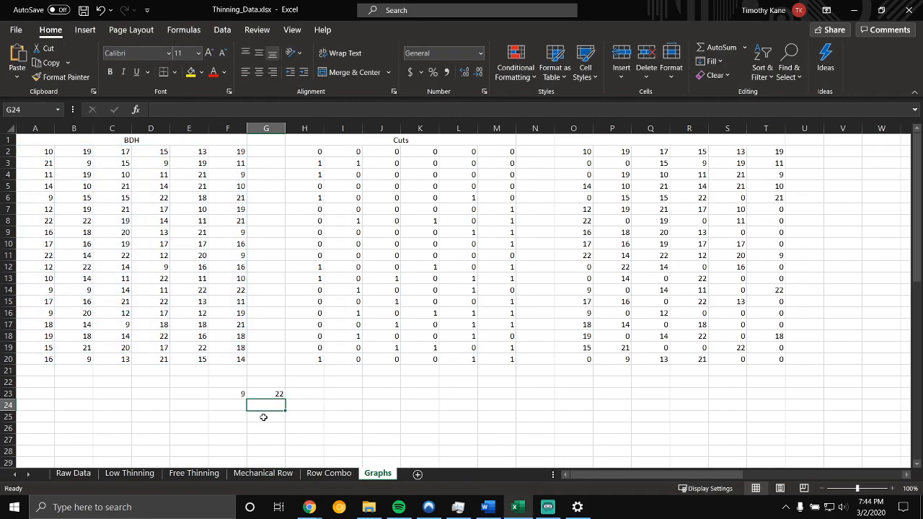
Step: Compare the minimum and maximum in F23:G23 with the DBH classes listed across AD1:AQ1 of the summary table
left_click_drag(241, 394, 274, 396)
left_click(319, 410)
left_click_drag(617, 476, 811, 475)
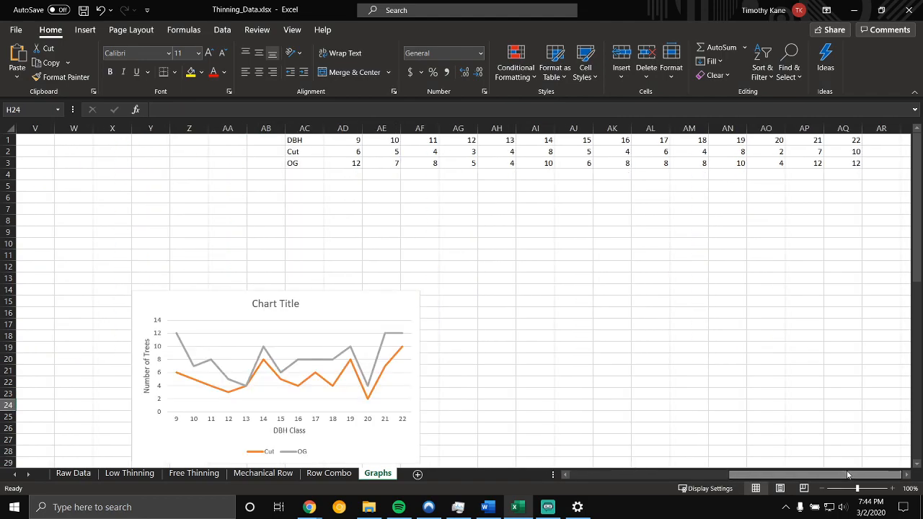
left_click(350, 140)
left_click(378, 140)
left_click(447, 139)
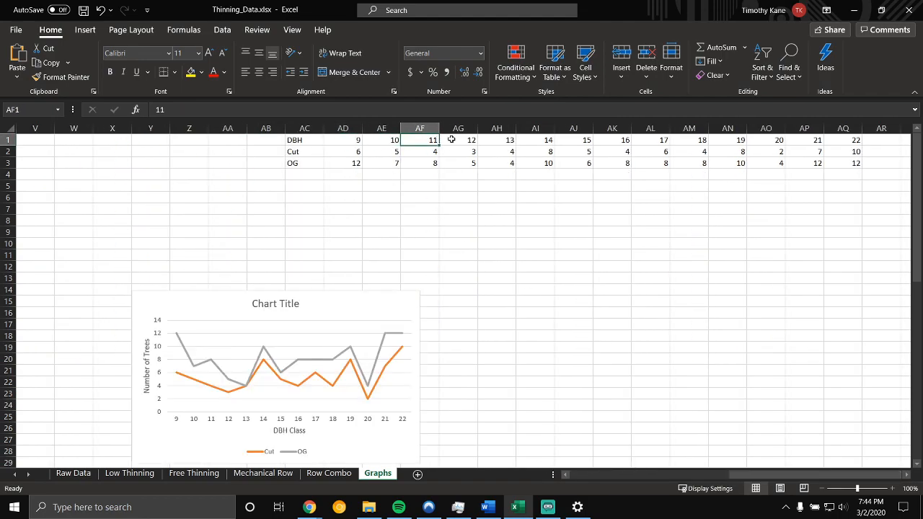
left_click(472, 140)
left_click(838, 137)
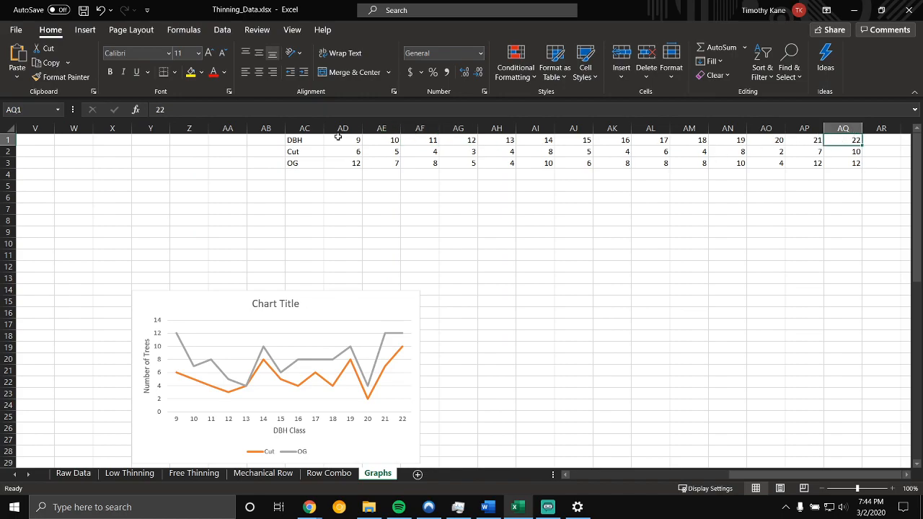
left_click_drag(340, 138, 848, 144)
left_click(829, 144)
Step: Inspect the COUNTIF formula in cell AD2, including its range $O$2:$T$20 and its criterion AD1
left_click(339, 153)
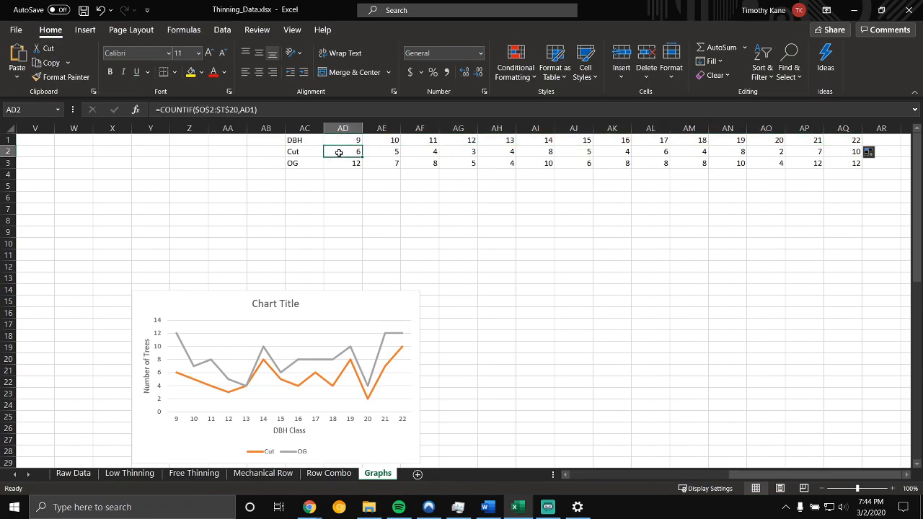
key("F2")
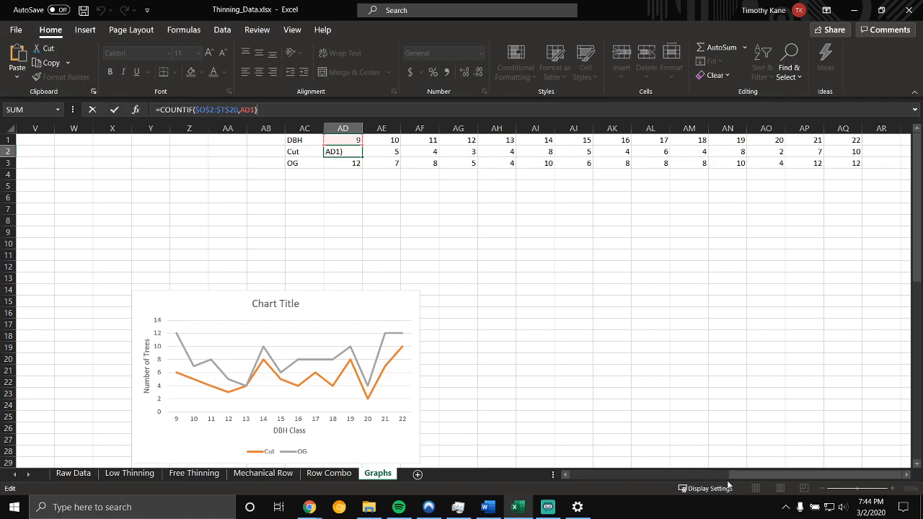
left_click_drag(732, 478, 530, 482)
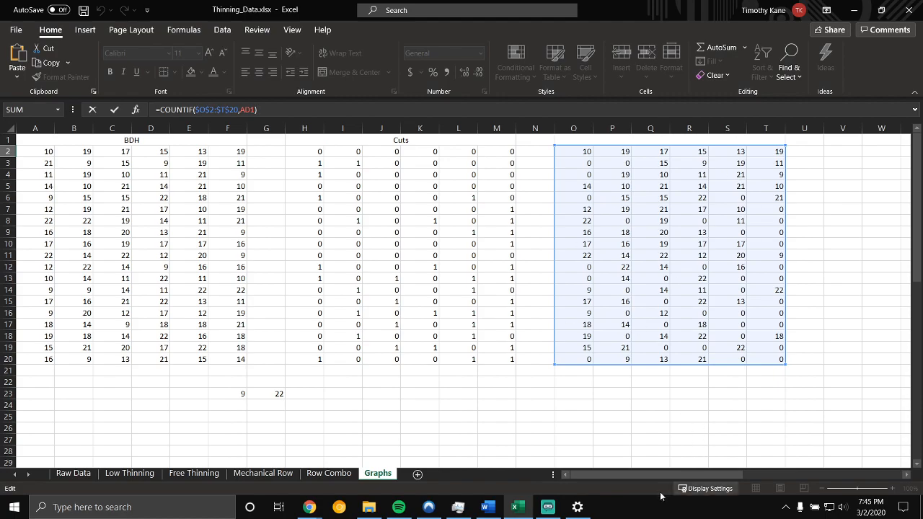
left_click_drag(666, 473, 901, 476)
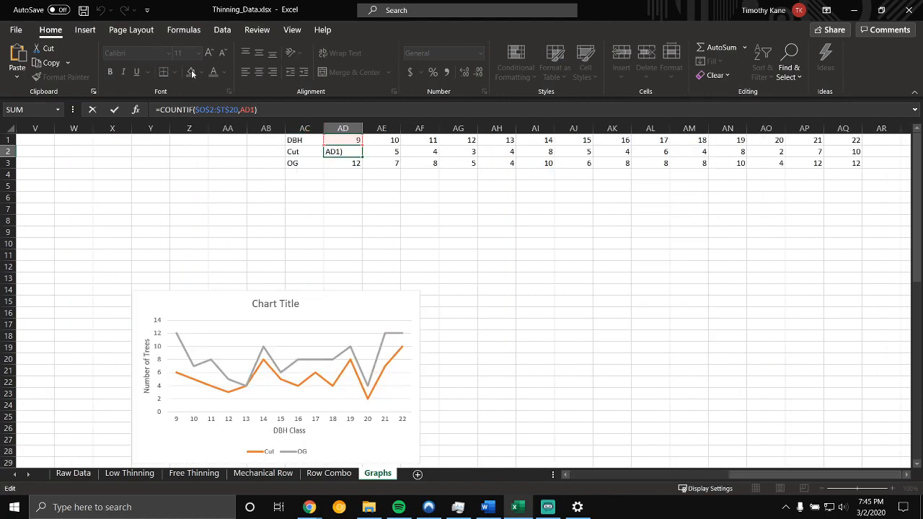
left_click(207, 109)
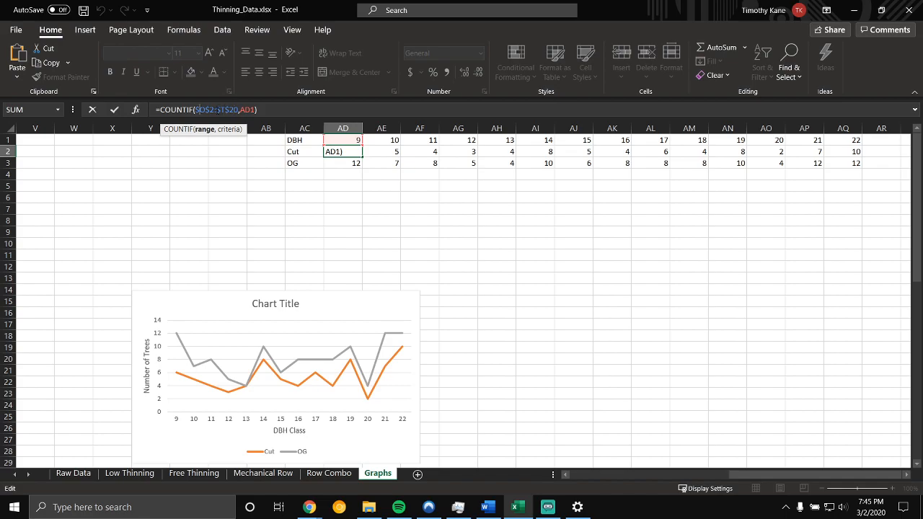
left_click(243, 109)
left_click(351, 140)
left_click_drag(362, 145, 861, 148)
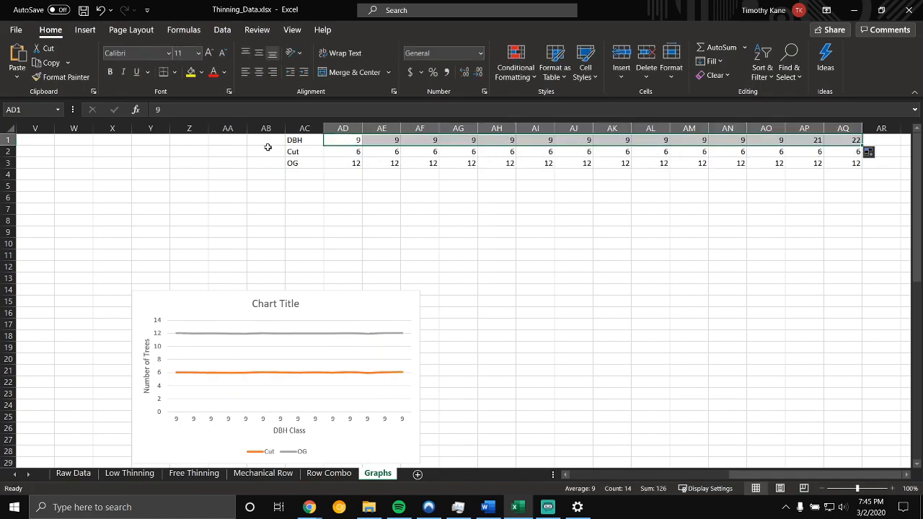
key("ctrl+z")
Step: Fill the Cut row's COUNTIF formula from AD2 across to AQ2, and check the formulas in AI2 and AI3
left_click(351, 152)
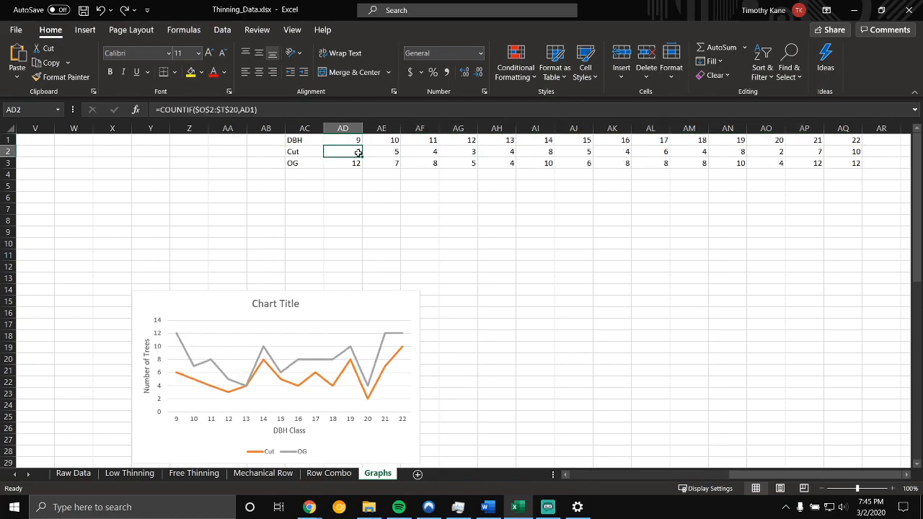
left_click_drag(361, 154, 831, 166)
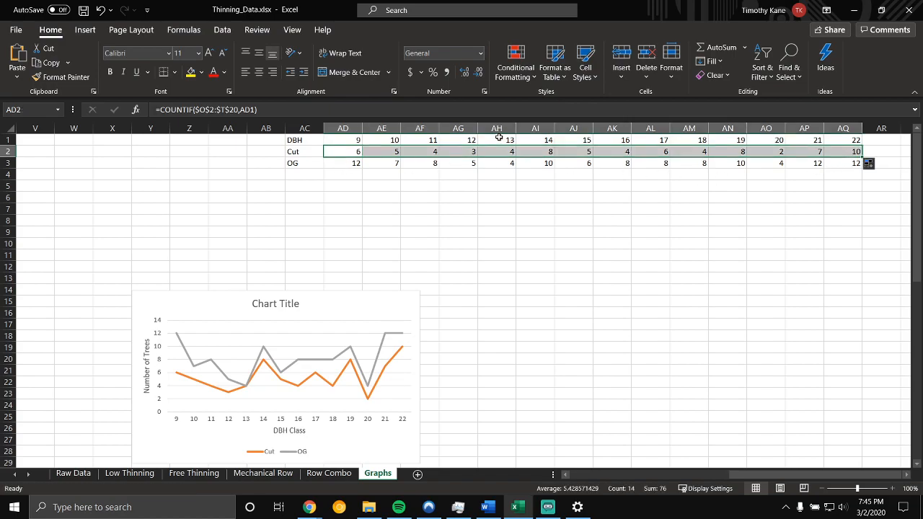
left_click(538, 154)
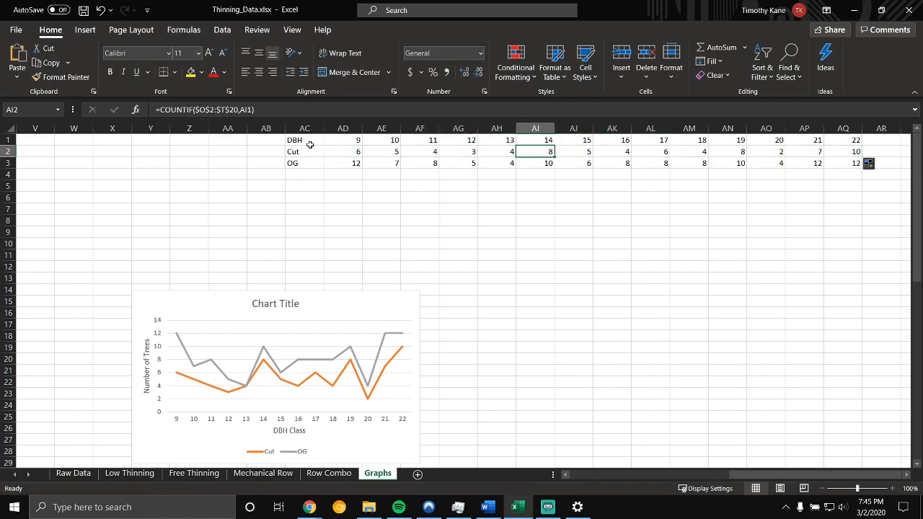
left_click(382, 111)
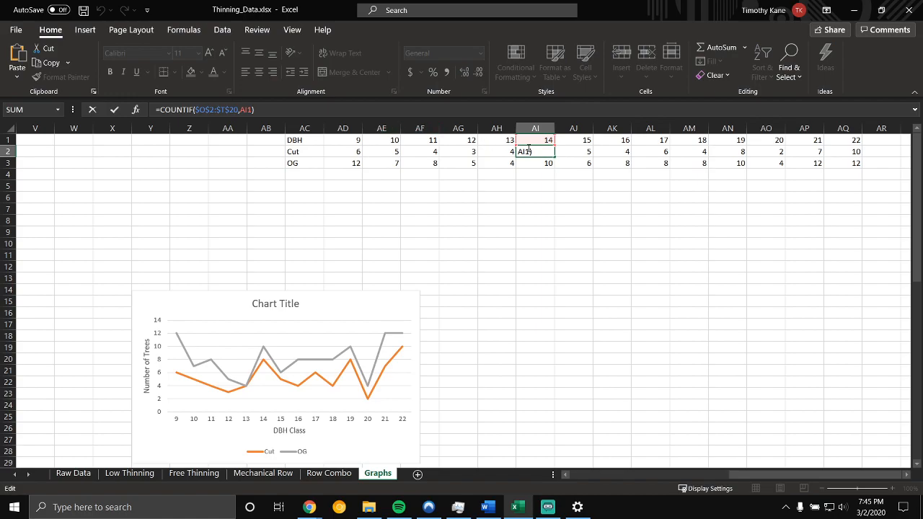
key("ctrl+Return")
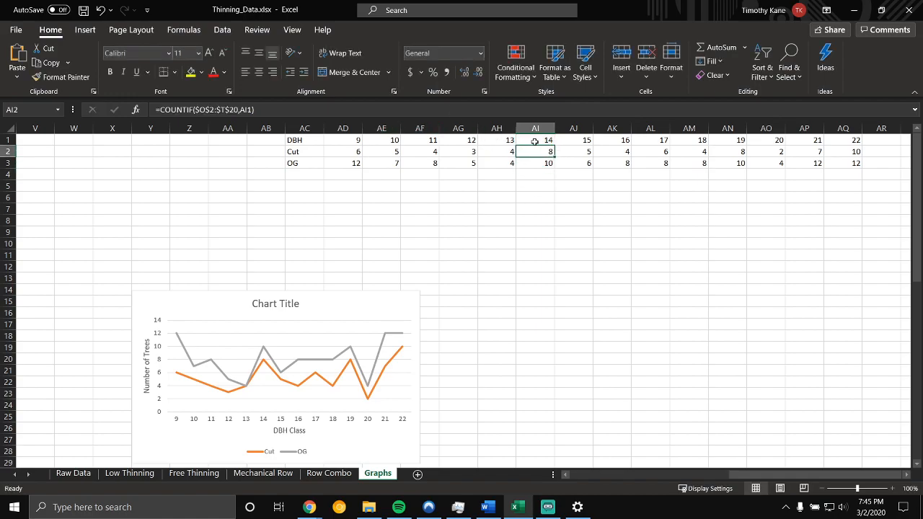
left_click(533, 168)
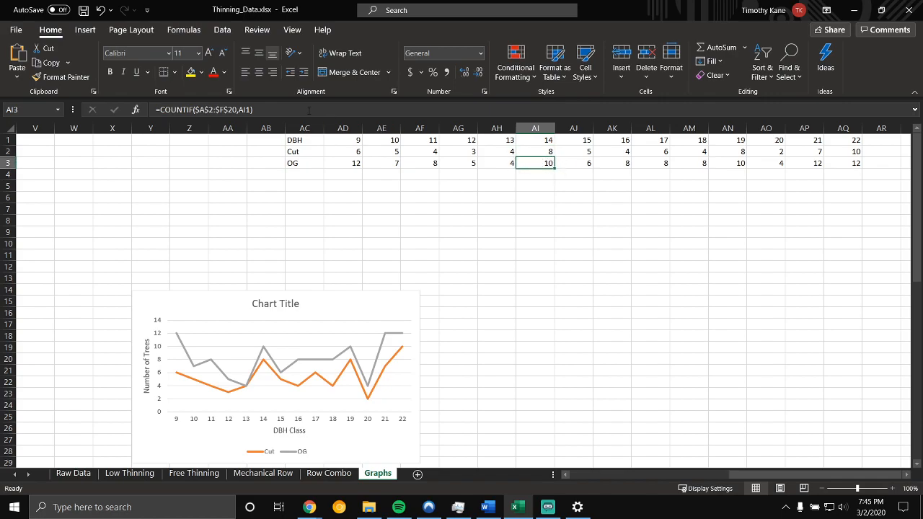
Step: Move the existing chart up to about row 7 beneath the table, and insert a 2-D line chart from AC1:AQ3
left_click_drag(329, 290, 470, 207)
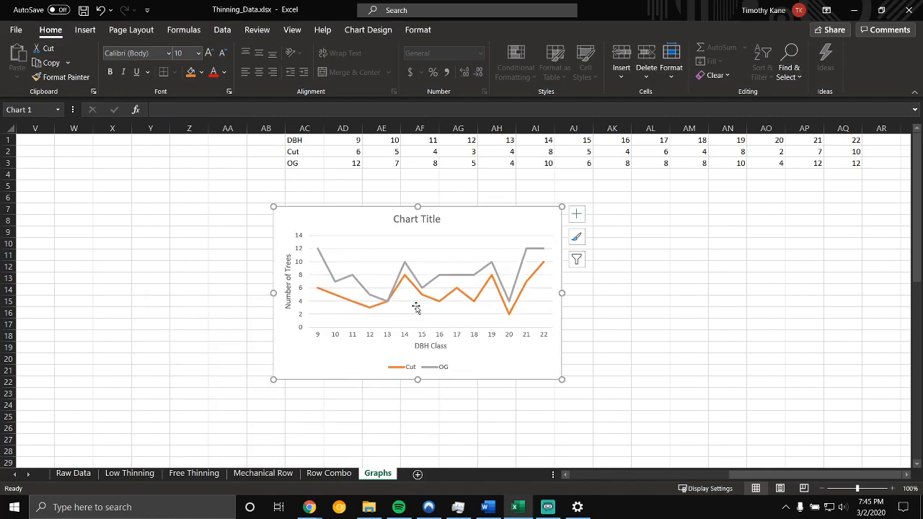
left_click_drag(303, 145, 857, 161)
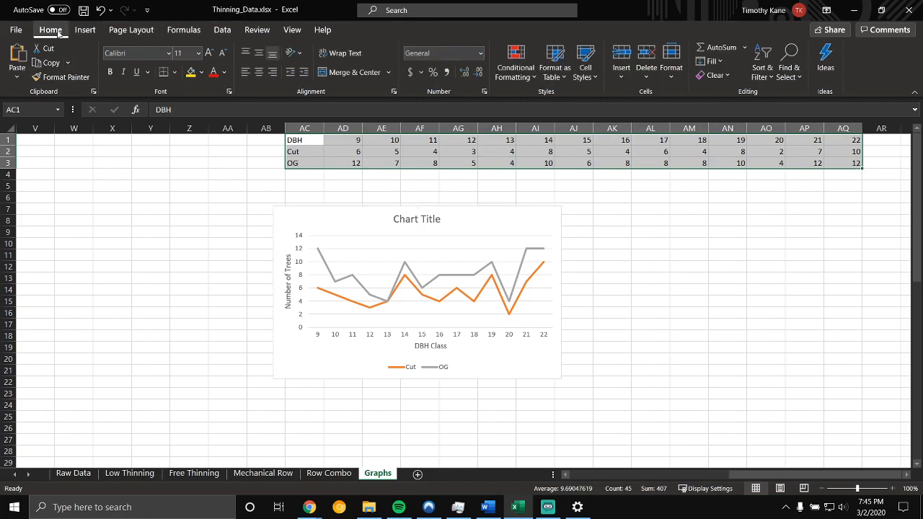
left_click(86, 30)
left_click(425, 61)
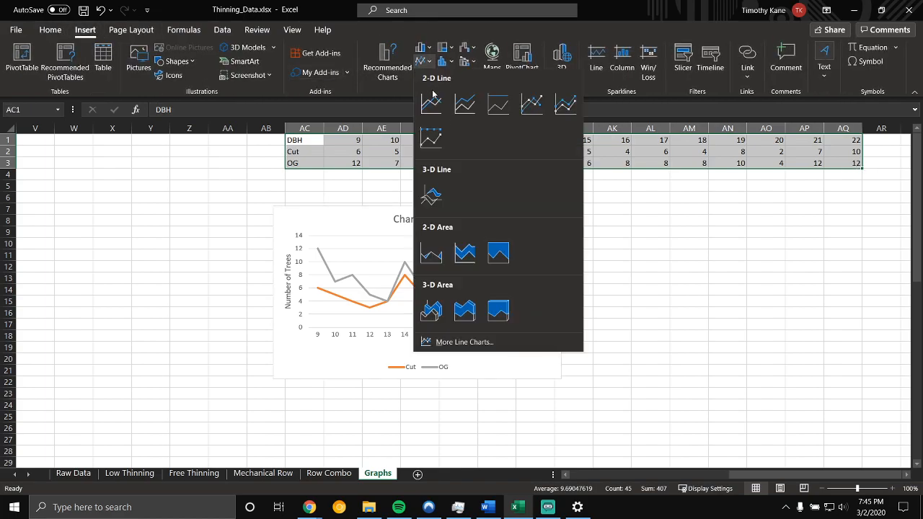
left_click(430, 100)
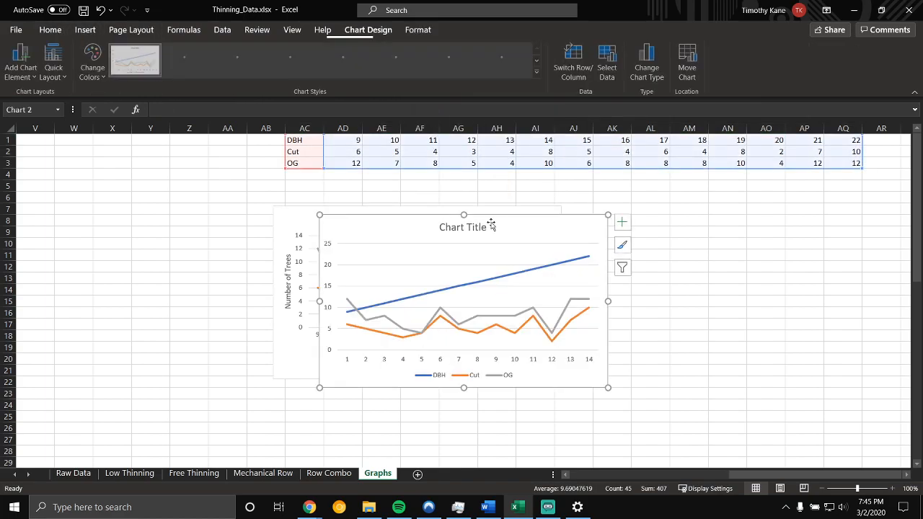
Step: Add axis titles to the new line chart and filter out its DBH series
left_click(622, 221)
left_click(649, 251)
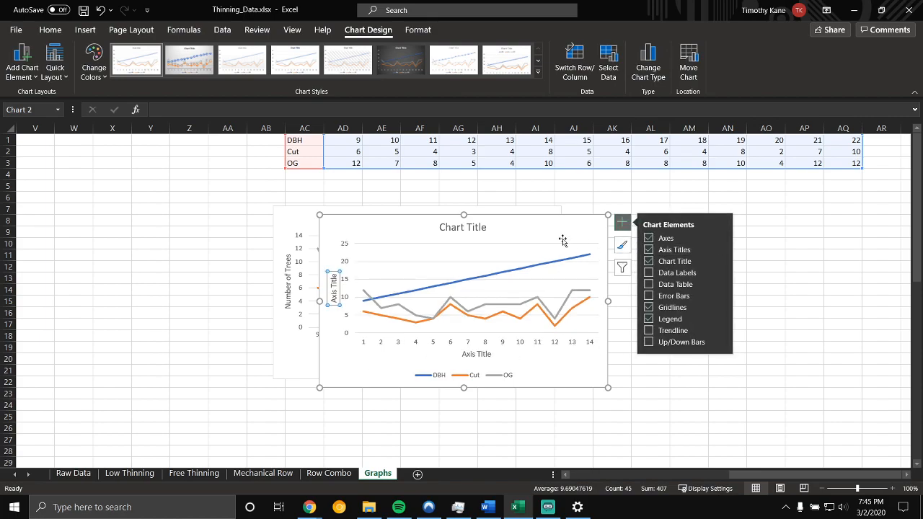
left_click(623, 268)
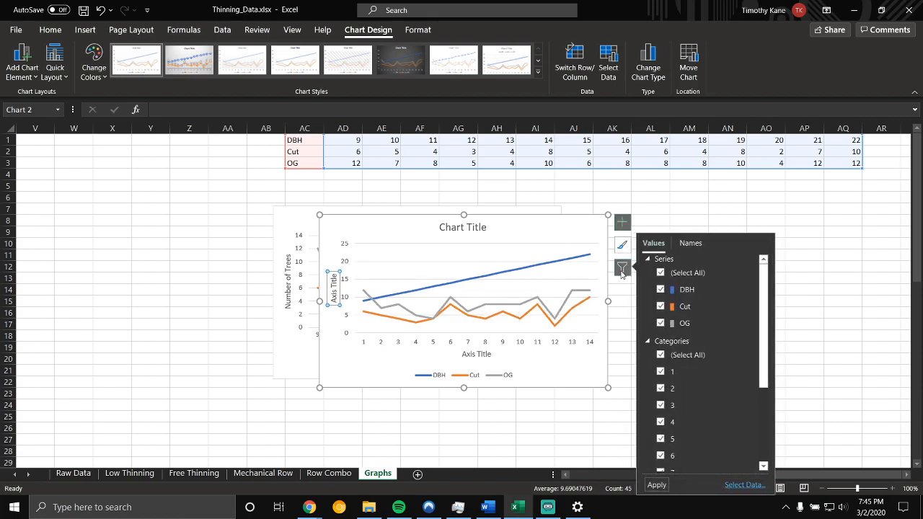
left_click(661, 289)
left_click(658, 485)
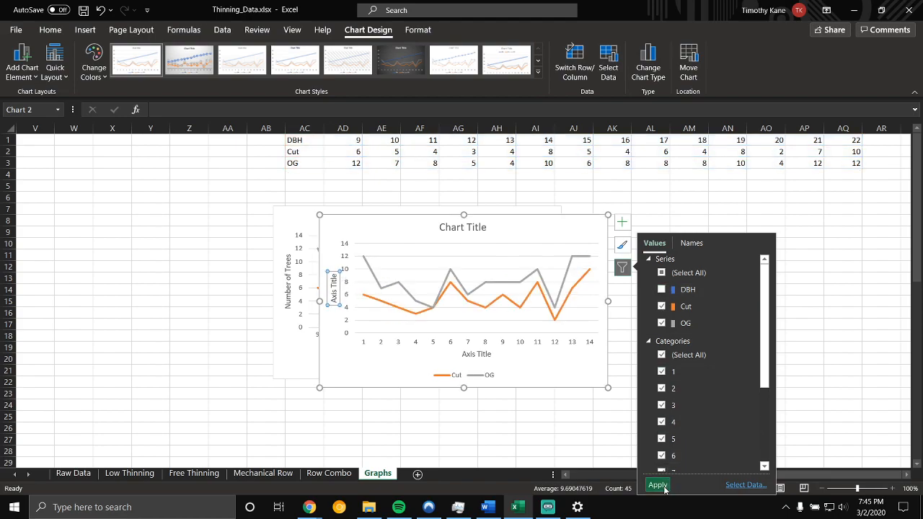
Step: Set the new chart's horizontal axis labels to the DBH classes in AD1:AQ1
left_click(466, 346)
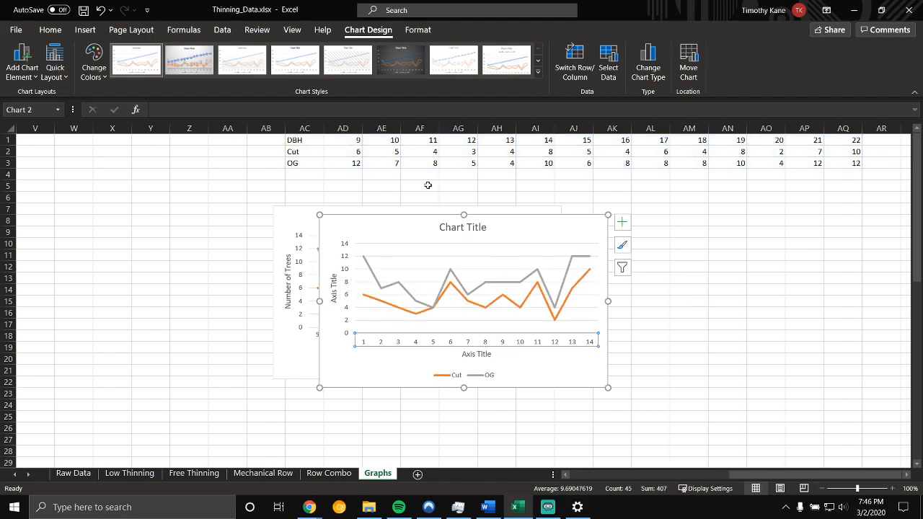
right_click(435, 346)
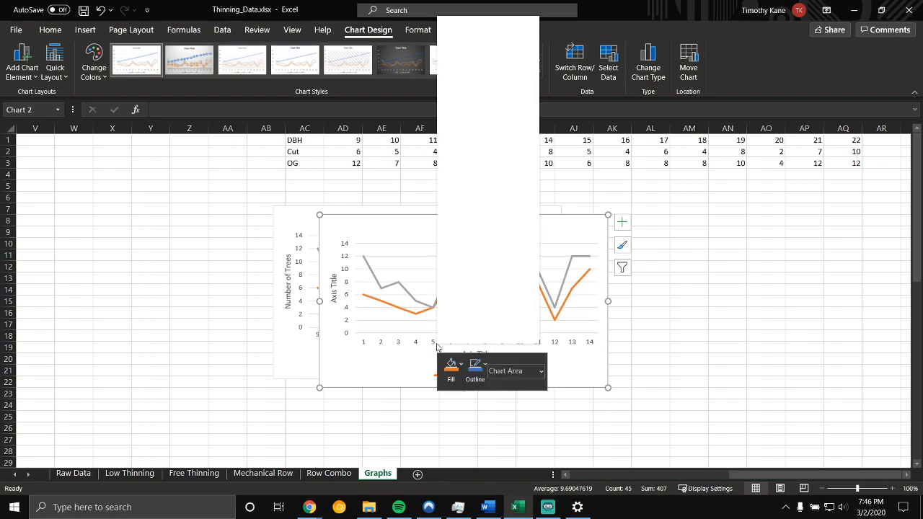
key("Escape")
left_click(416, 344)
right_click(416, 344)
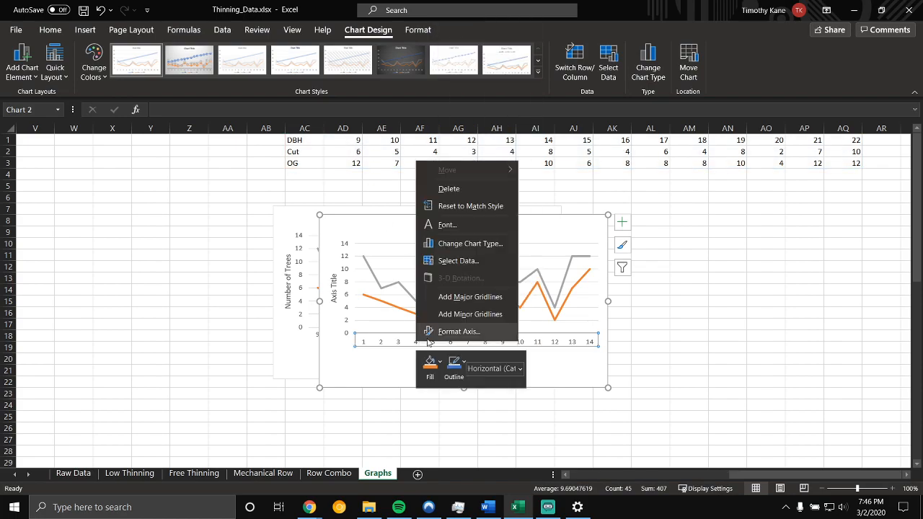
left_click(471, 258)
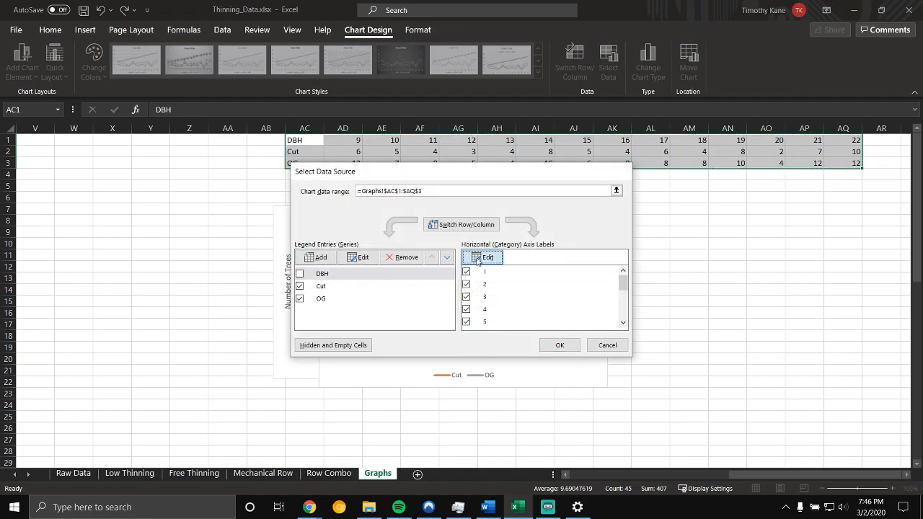
left_click(477, 260)
left_click_drag(338, 138, 849, 141)
left_click(482, 280)
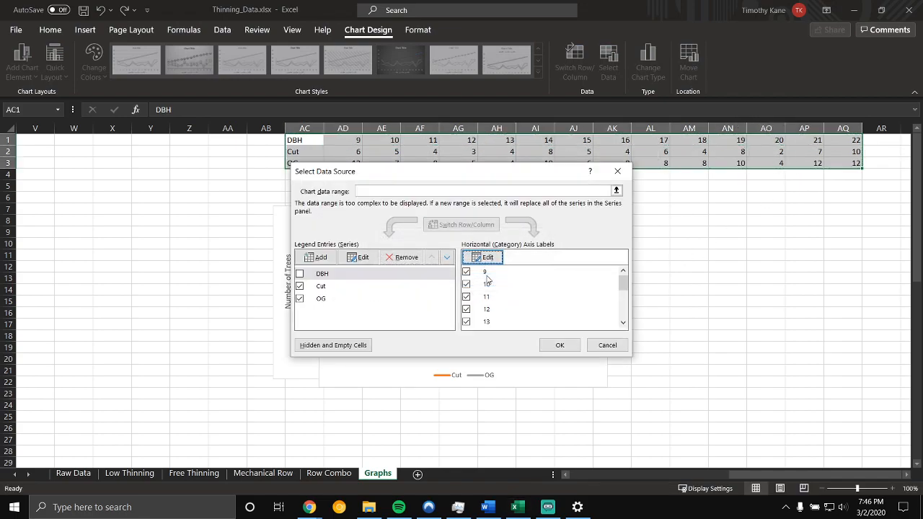
left_click(561, 343)
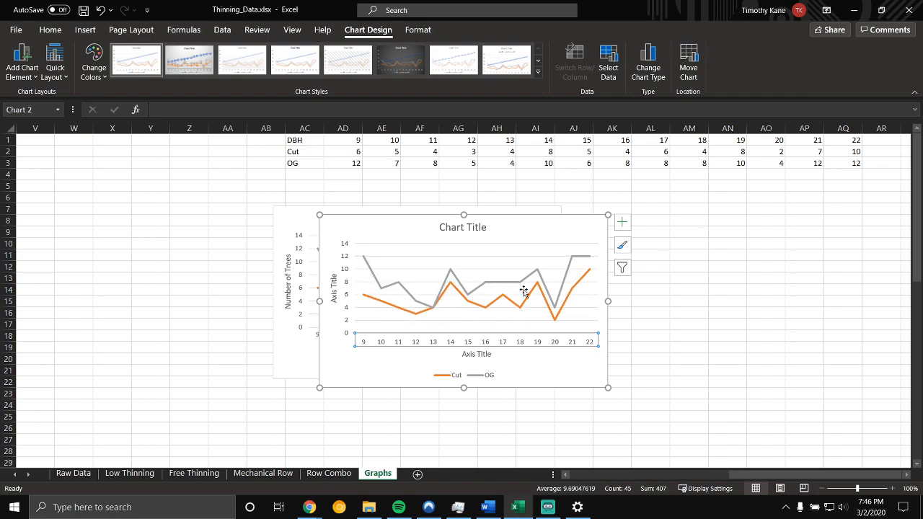
Step: Move the new chart over the existing one, and point out its axis titles, chart title and legend by selecting each
left_click(555, 367)
left_click_drag(526, 230, 482, 219)
left_click(437, 345)
left_click_drag(448, 344, 396, 345)
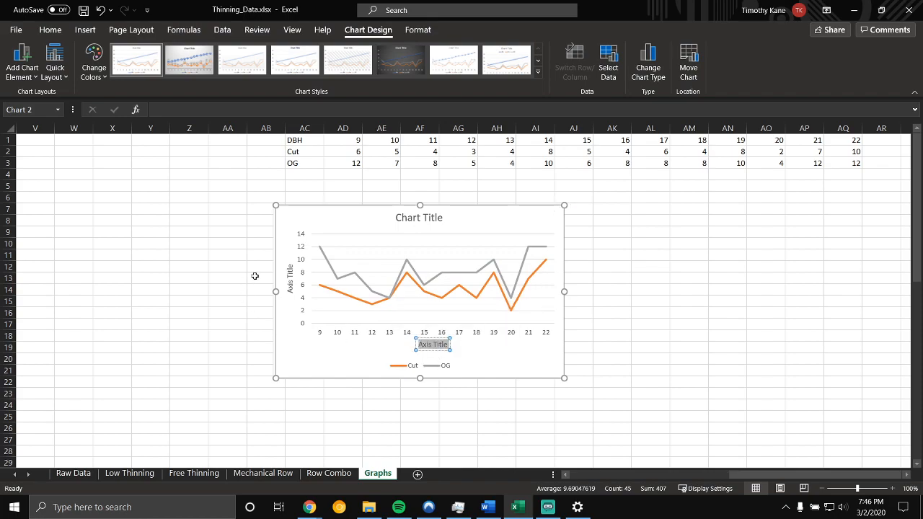
left_click(289, 279)
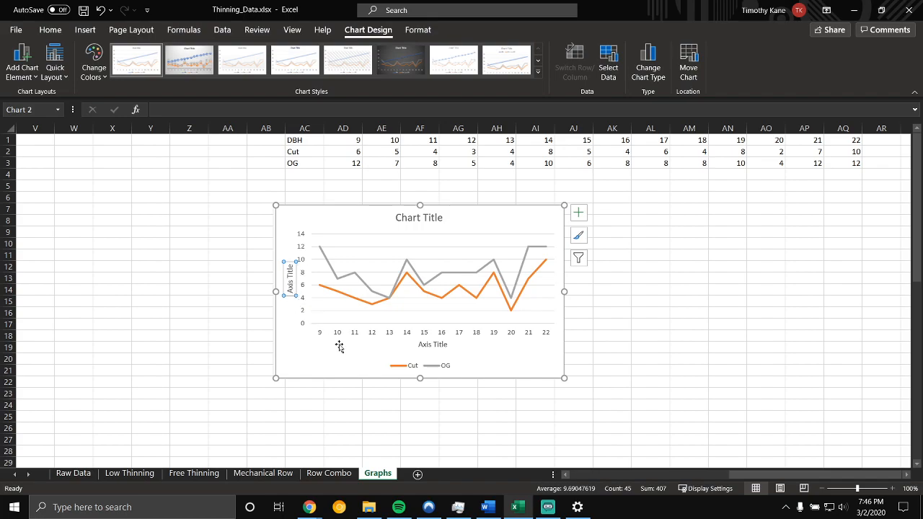
left_click(411, 216)
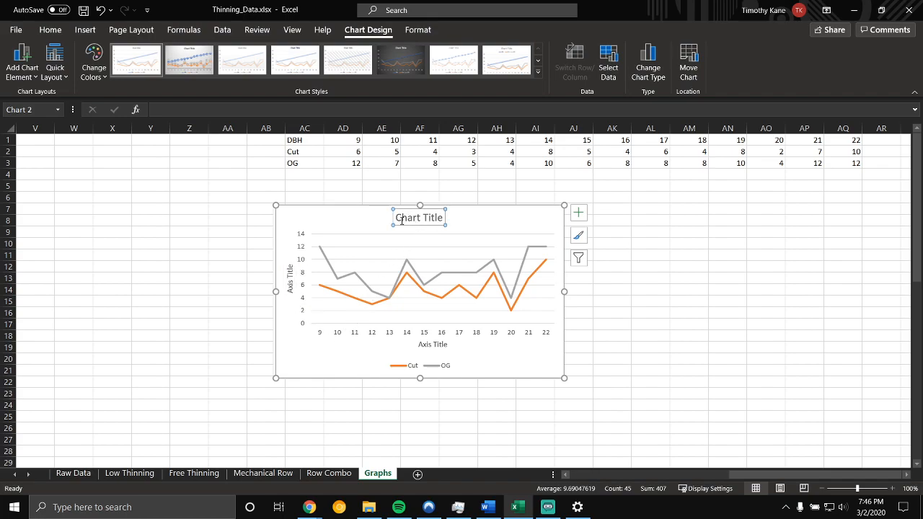
triple_click(401, 220)
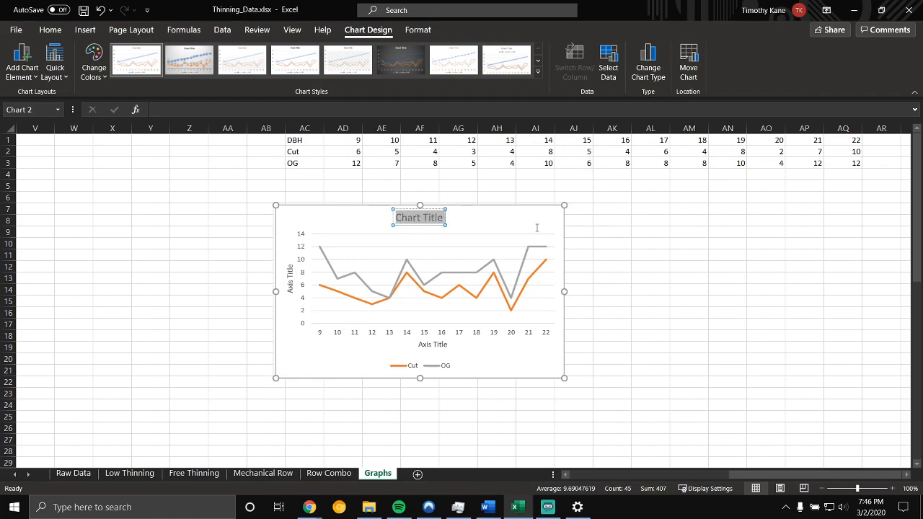
left_click(432, 366)
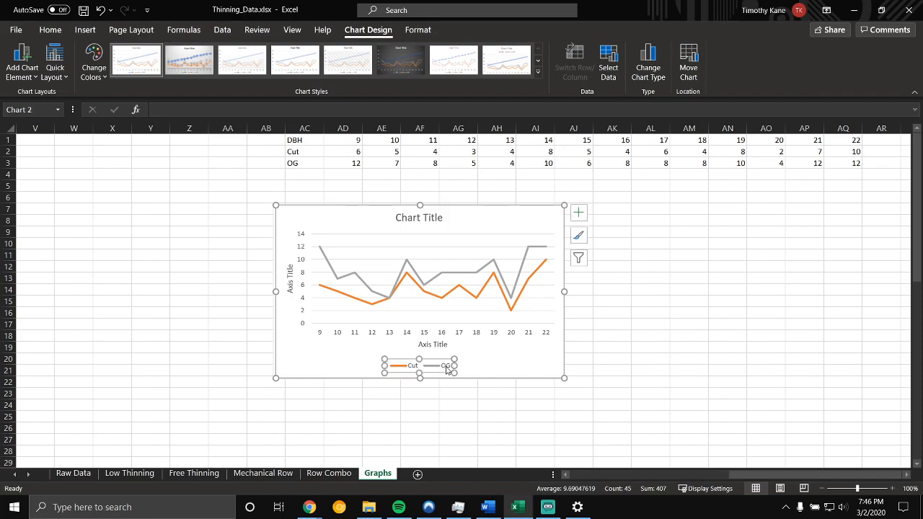
left_click(368, 220)
left_click(181, 223)
Step: Inspect the IF formula in cell T20 and the BDH and Cuts cells it refers to
left_click_drag(744, 478, 556, 476)
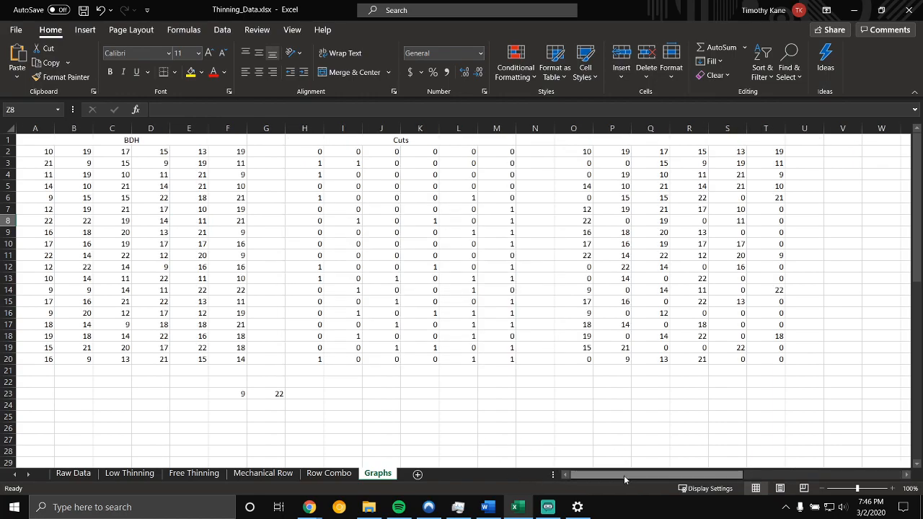
left_click(759, 359)
left_click(351, 111)
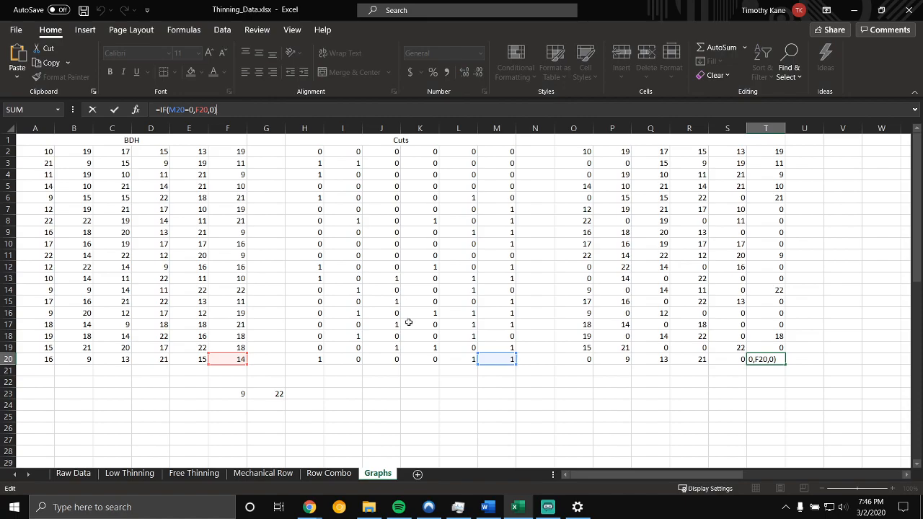